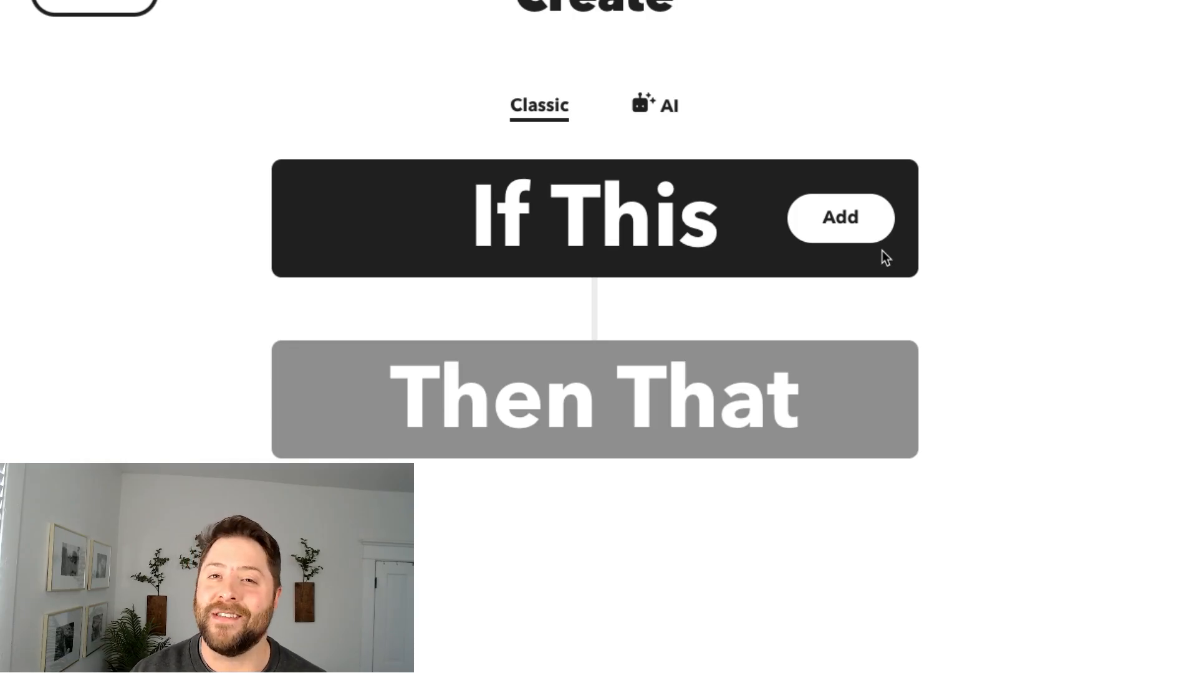
# - Choose RSS Feed as the service for the applet's If This trigger
pyautogui.click(858, 219)
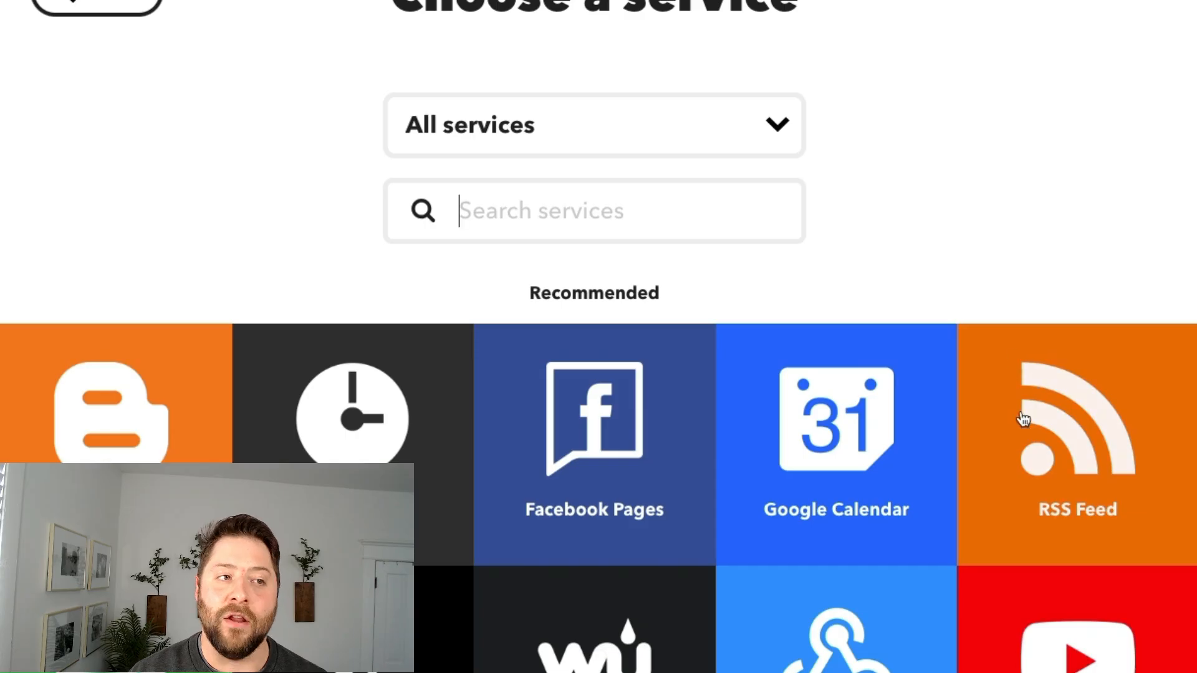
pyautogui.click(527, 210)
pyautogui.write('RSS')
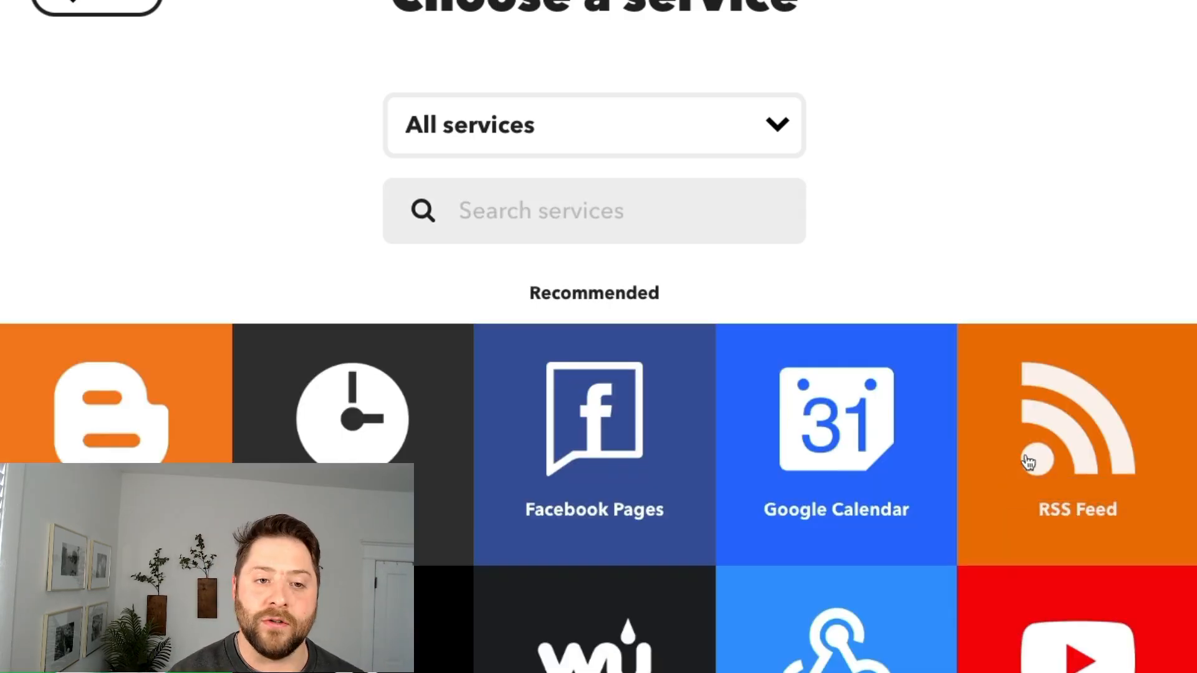
pyautogui.click(1029, 462)
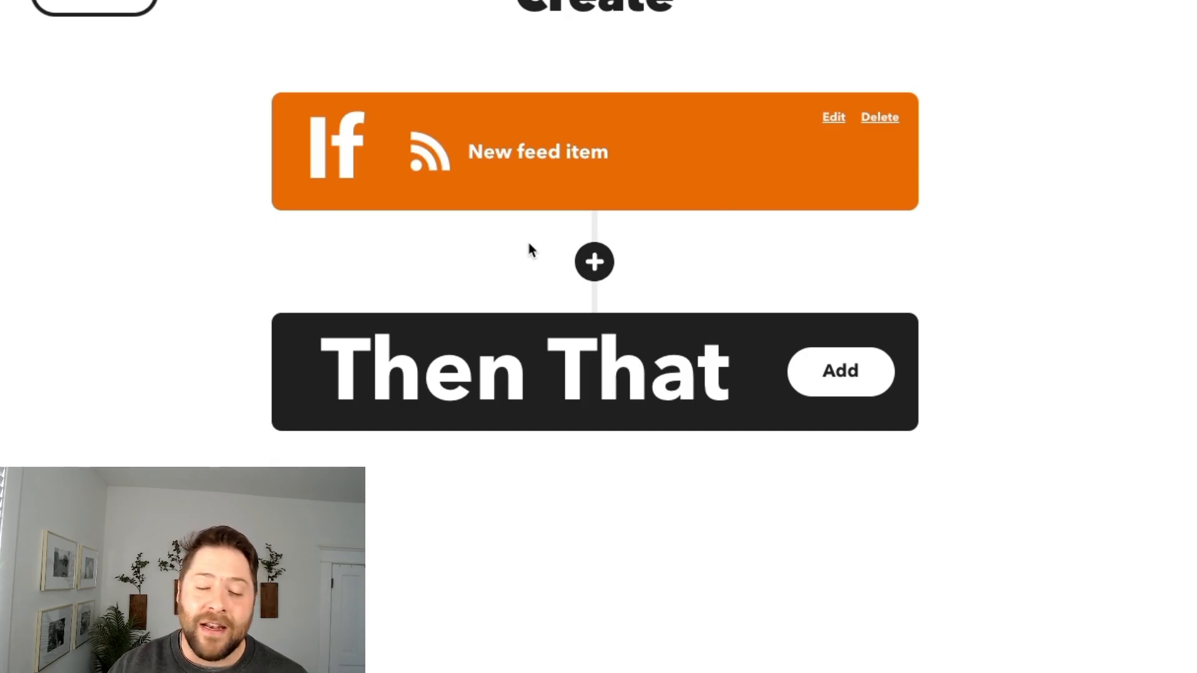
# - Add Slack's Post to channel action to the Then That part of the applet
pyautogui.click(836, 374)
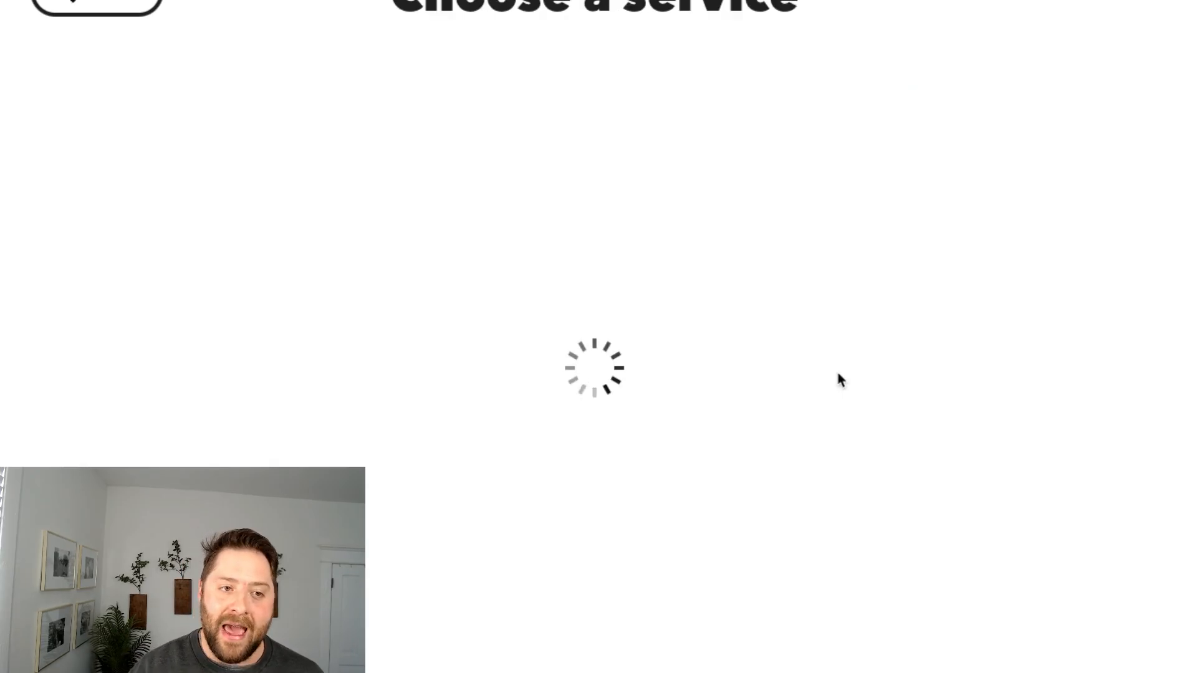
pyautogui.write('slack')
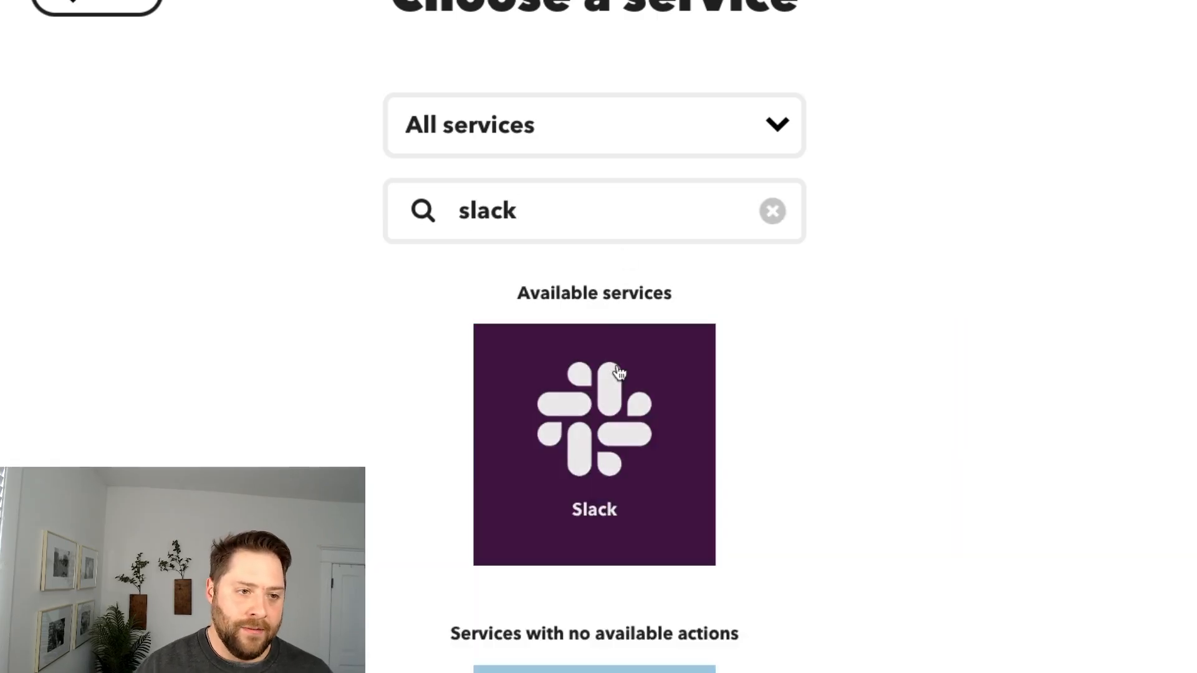
pyautogui.click(620, 372)
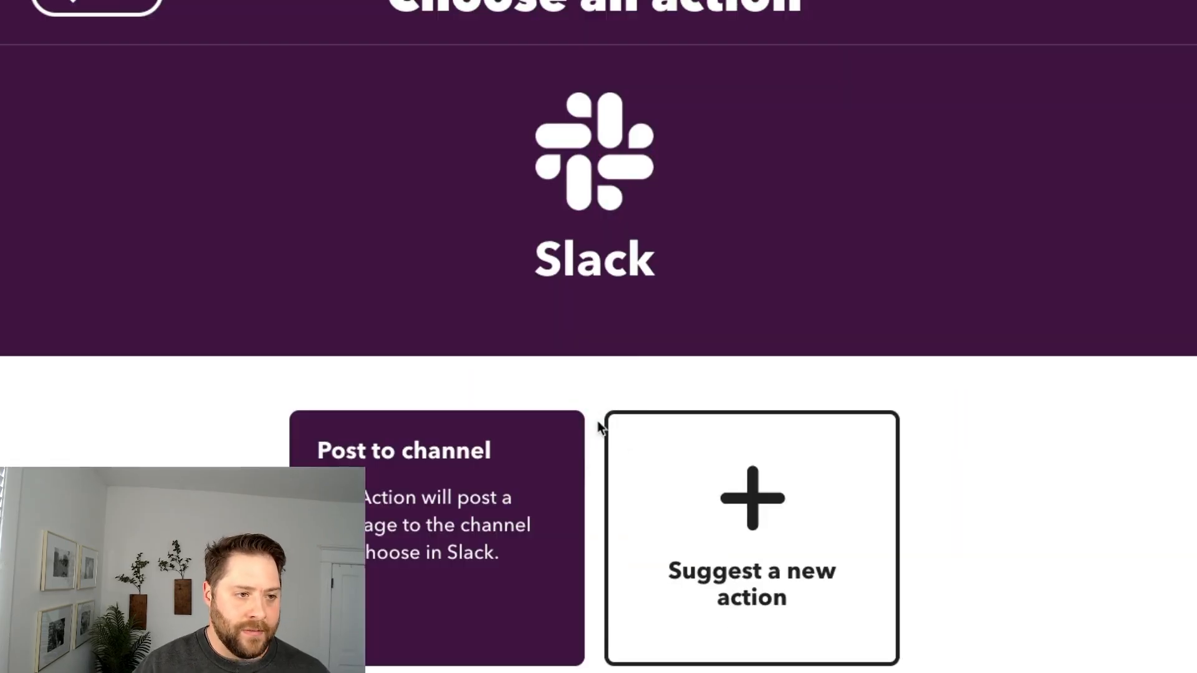
pyautogui.click(491, 492)
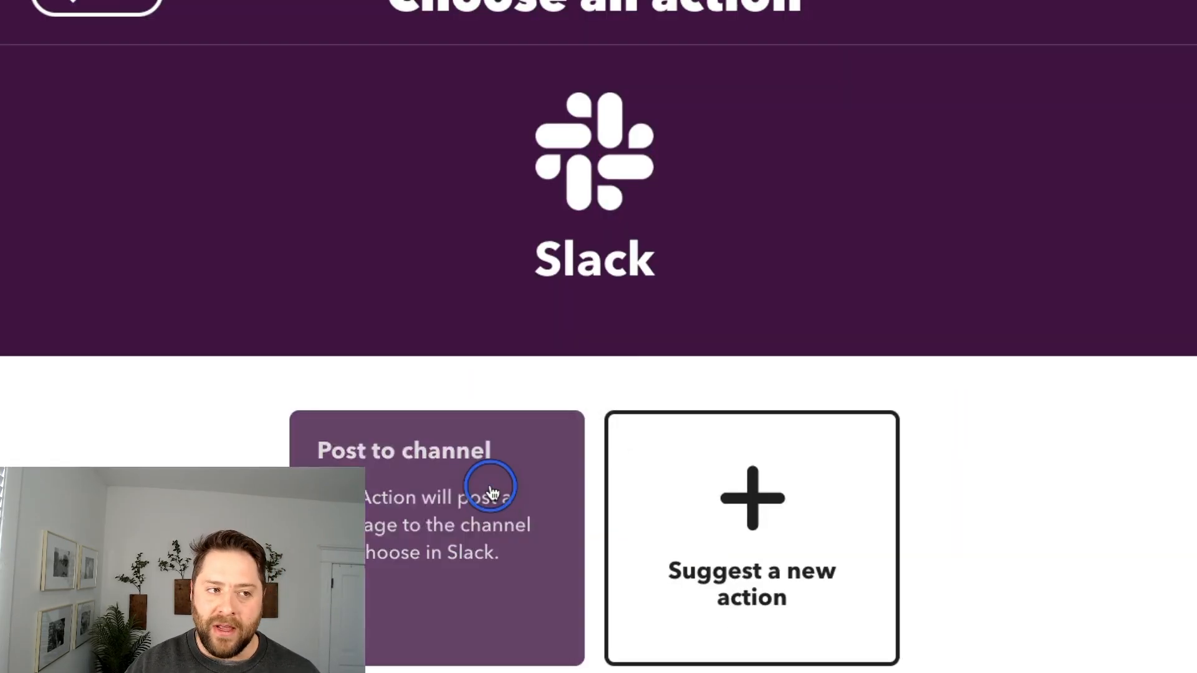
# - Set the Slack post's channel to Direct Messages with the user's own account as recipient, and create the action
pyautogui.scroll(-1, 510, 376)
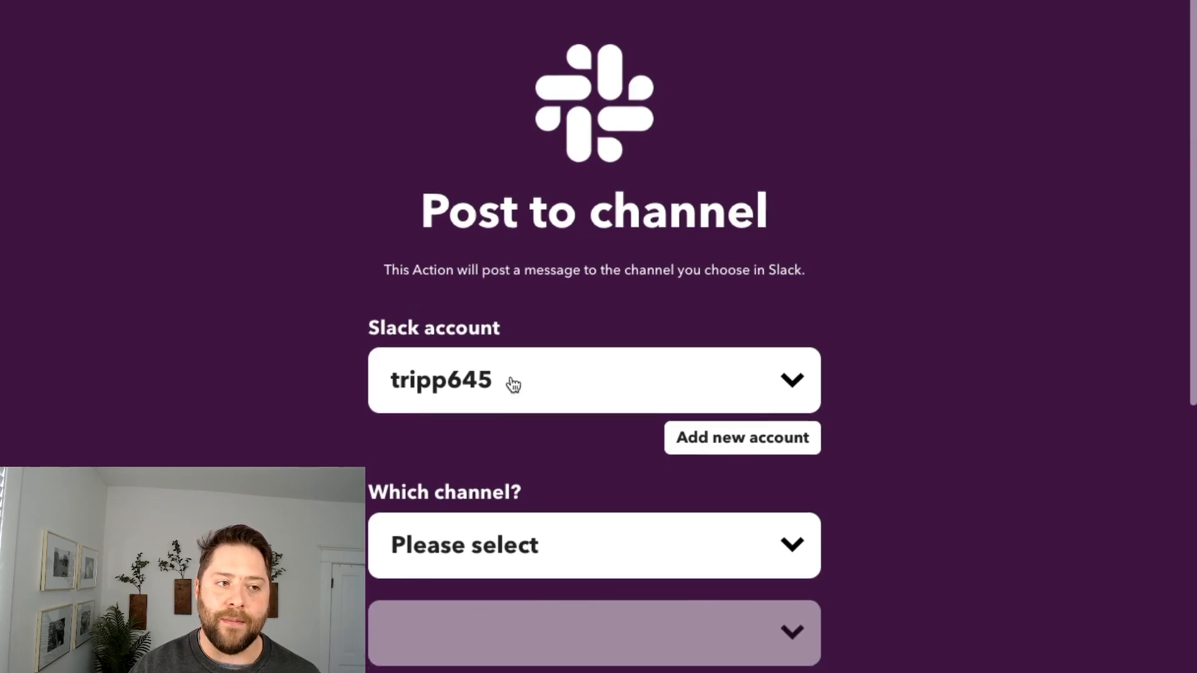
pyautogui.scroll(-2, 517, 383)
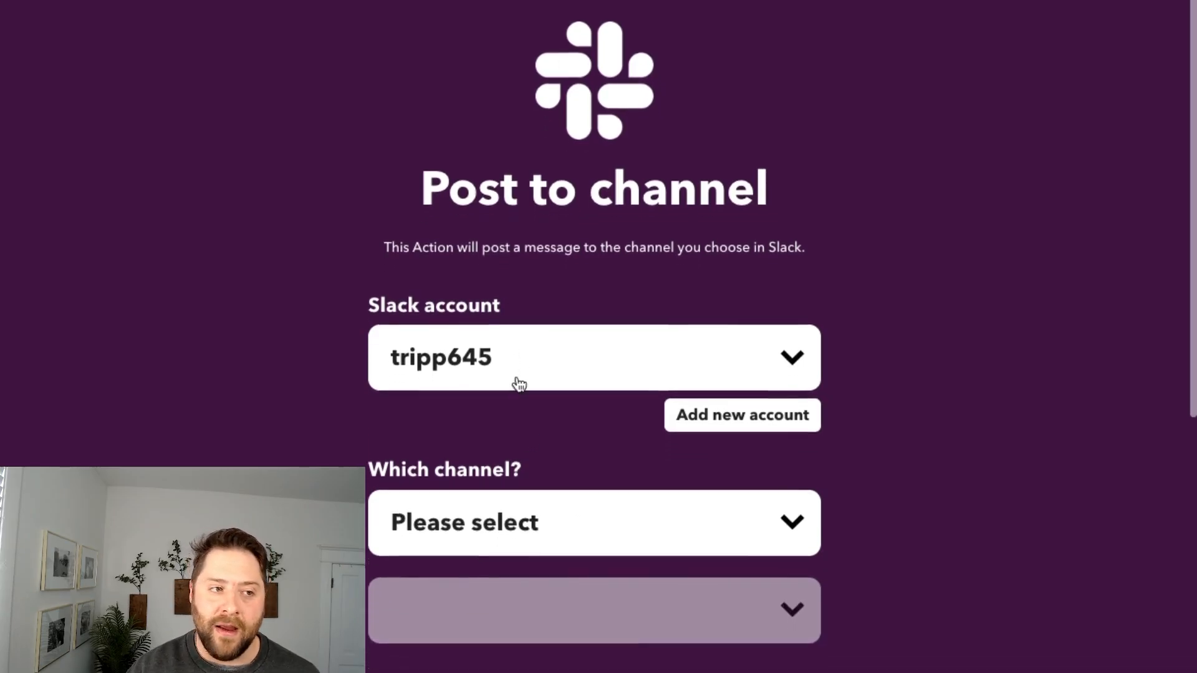
pyautogui.click(533, 444)
pyautogui.click(550, 506)
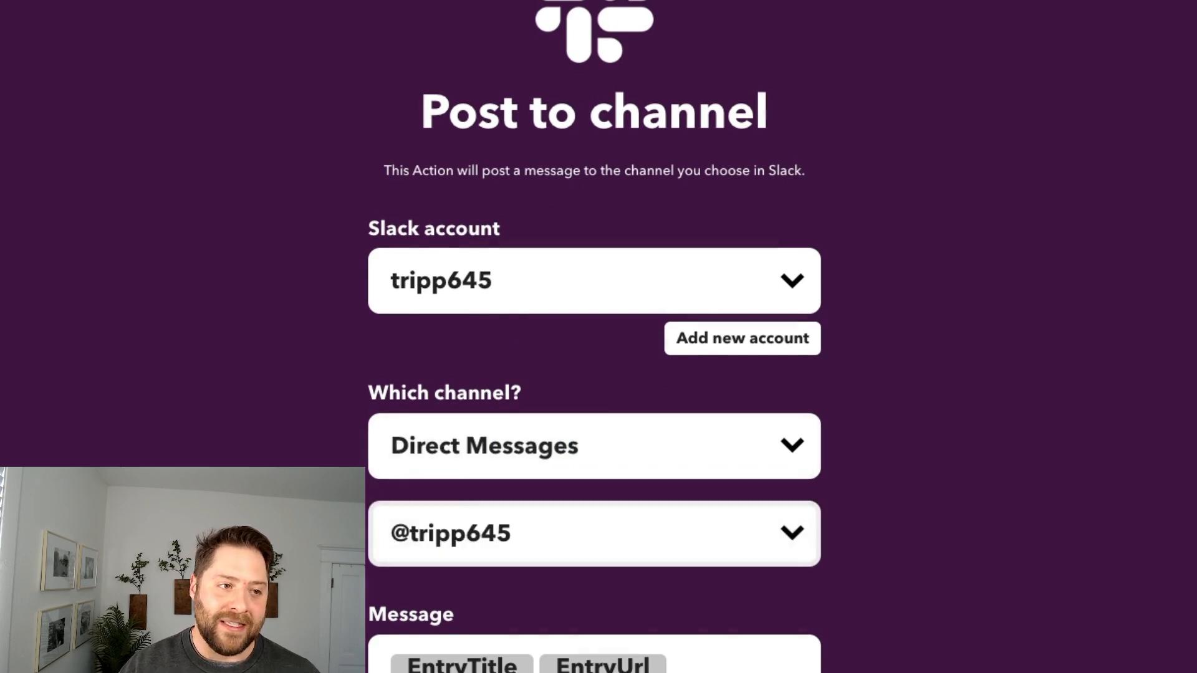
pyautogui.scroll(-6, 541, 535)
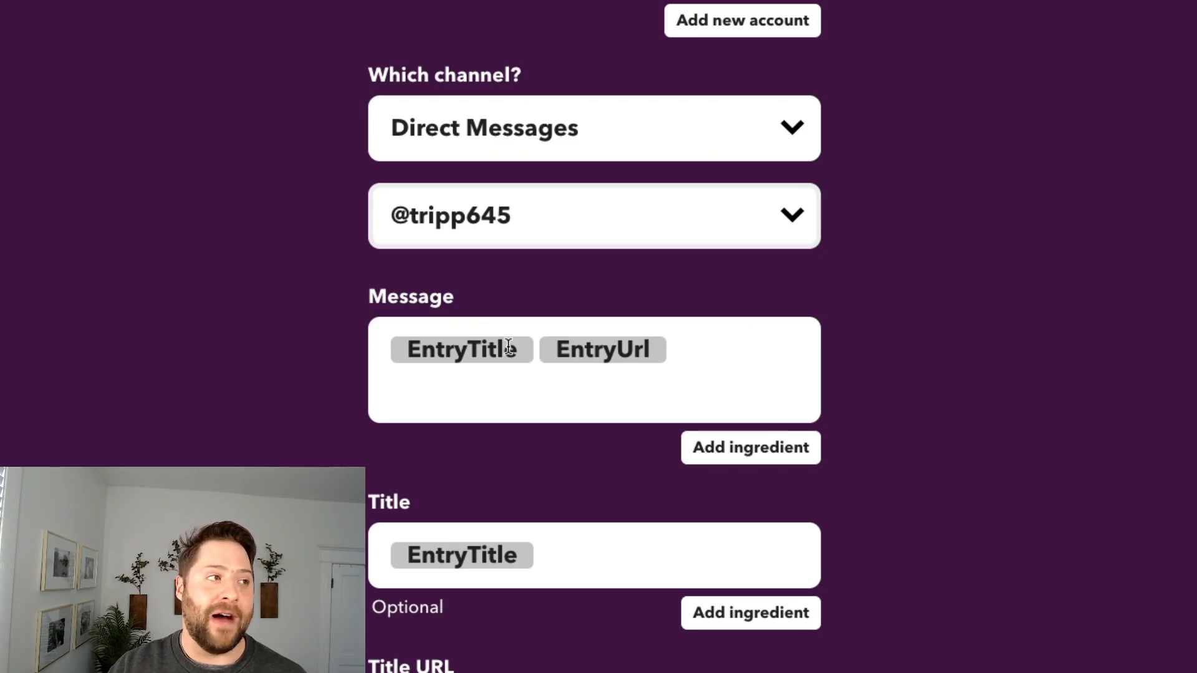
pyautogui.scroll(-6, 508, 347)
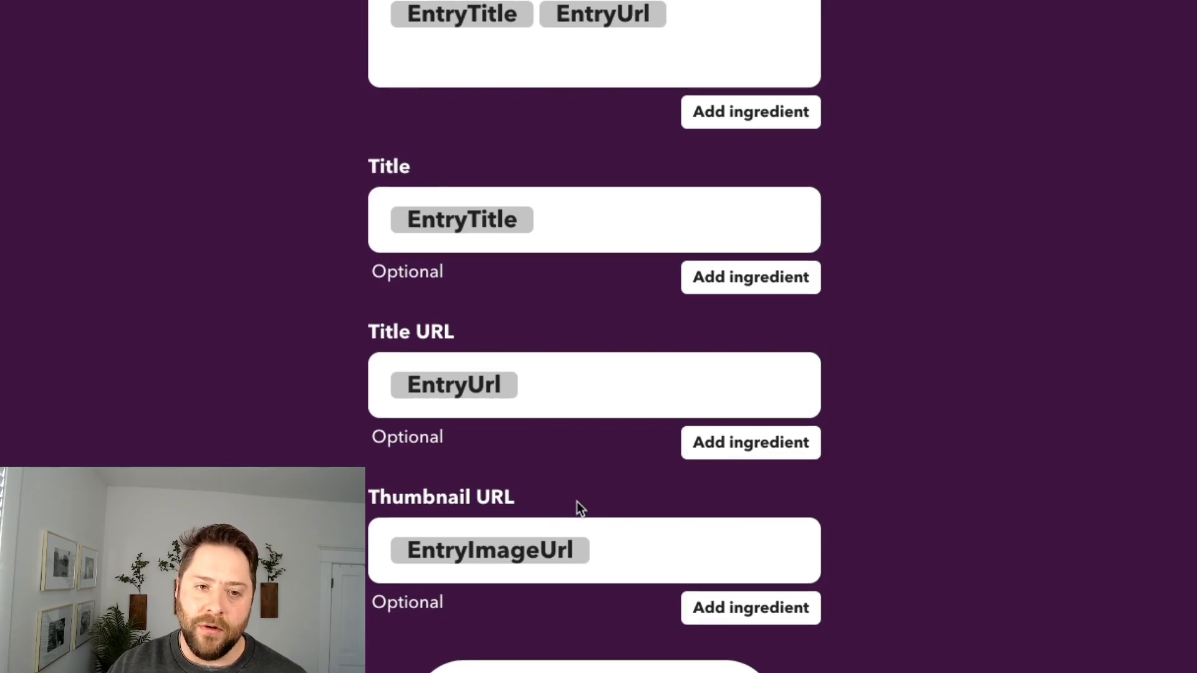
pyautogui.click(623, 667)
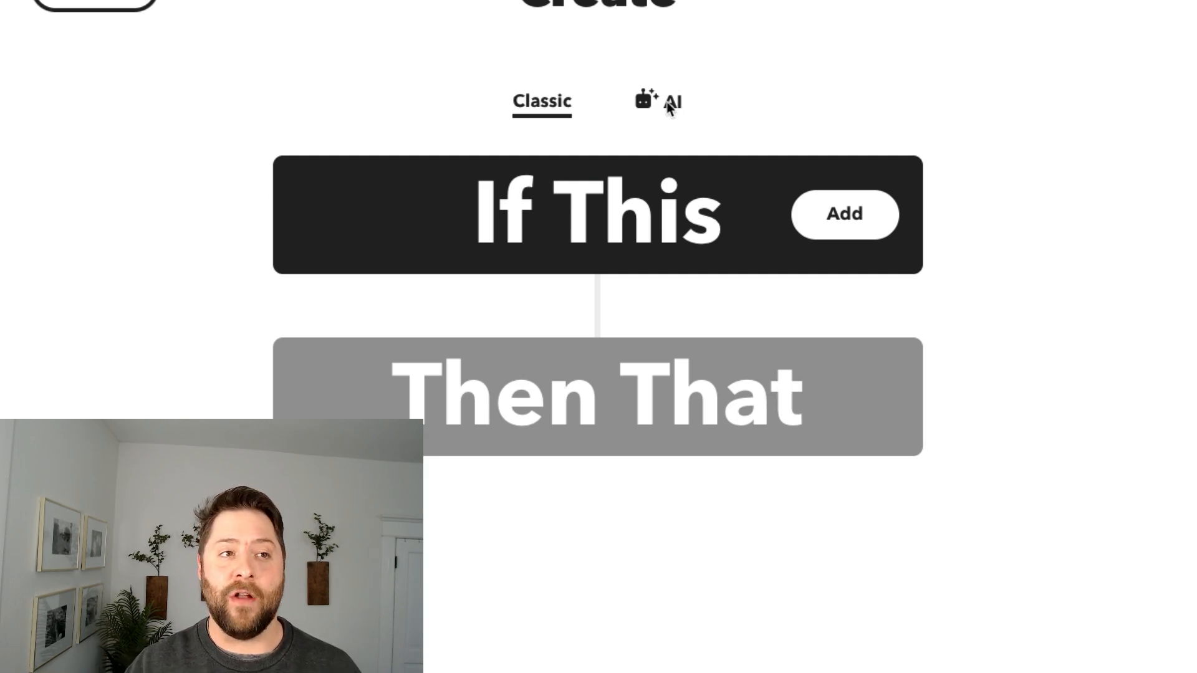
# - Generate an applet with AI from a prompt asking to connect the Bon Appetit RSS feed with Slack for notifications whenever a new recipe is posted
pyautogui.click(667, 102)
pyautogui.click(648, 106)
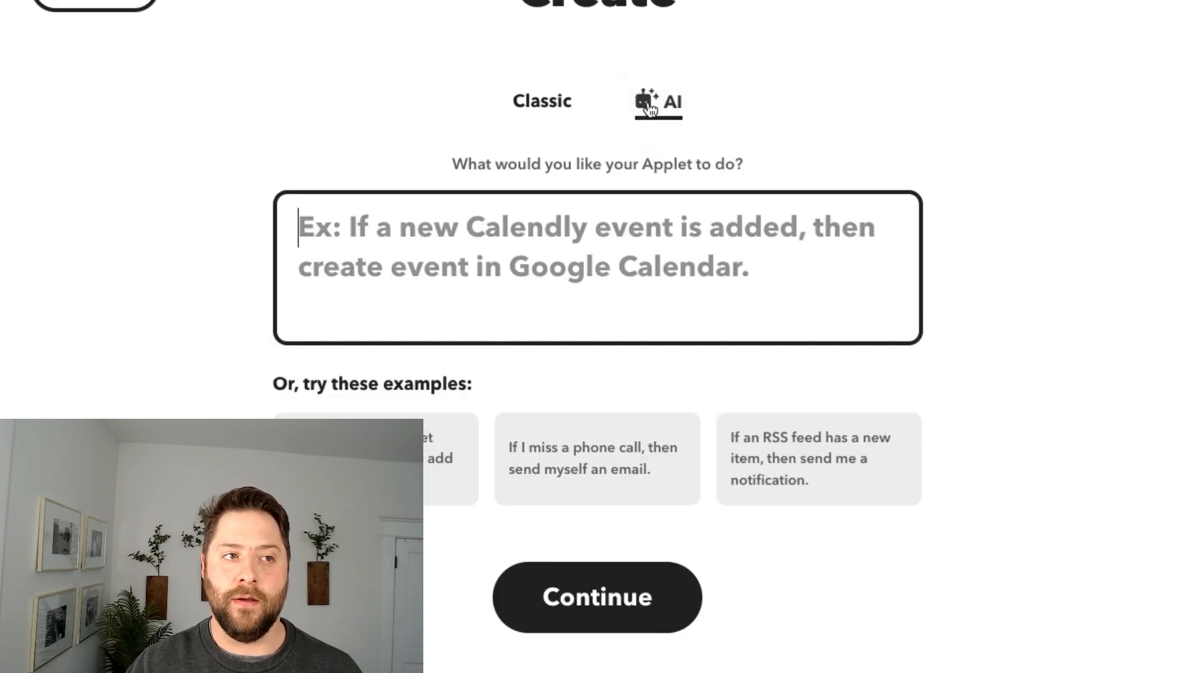
pyautogui.click(614, 211)
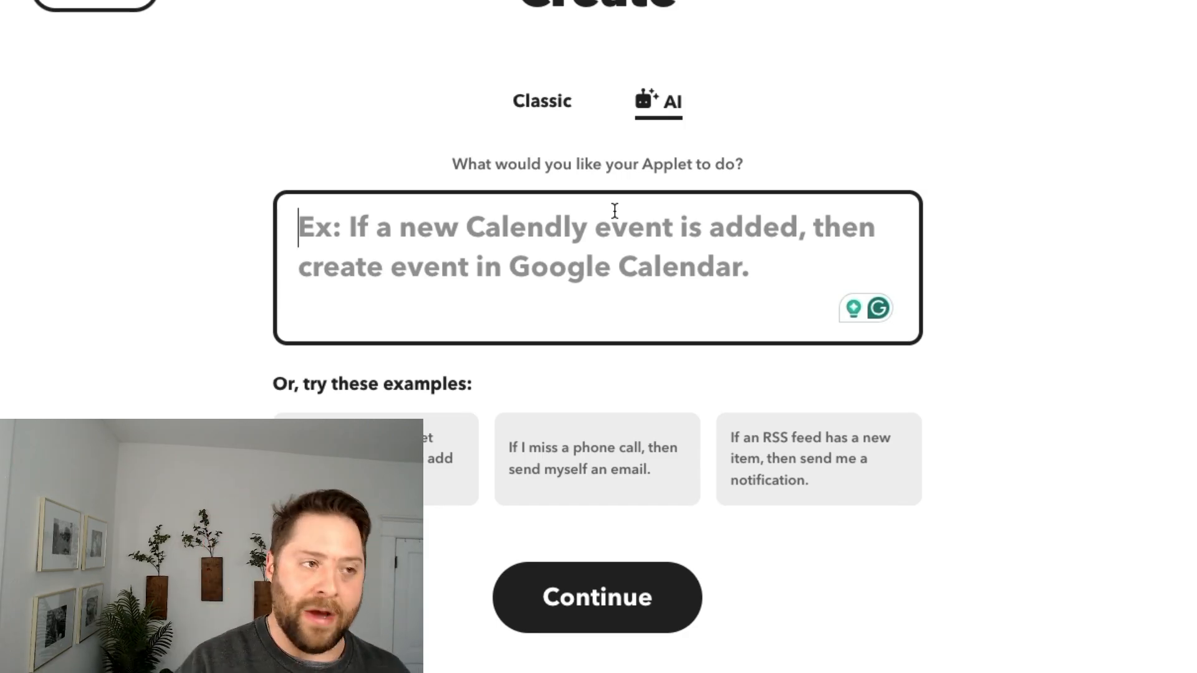
pyautogui.write("I want to create an Applet that connects the Bon Appetit RSS feed with Slack to notify myself whenever there's a new recipe posted to their website.")
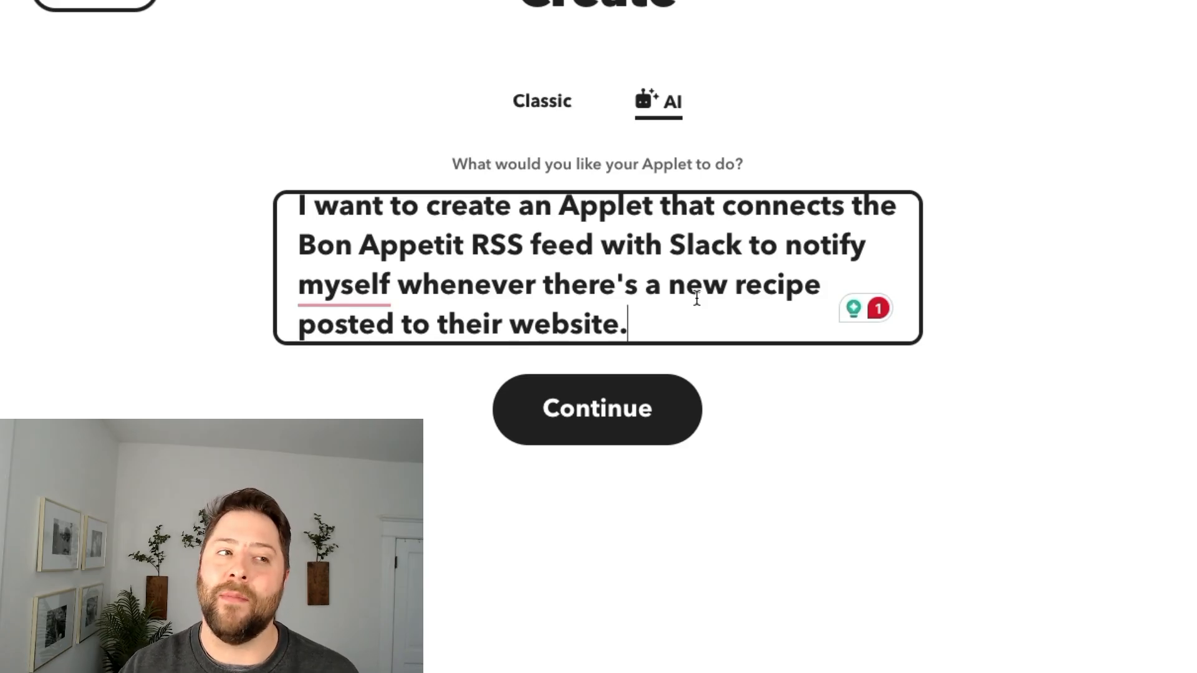
pyautogui.click(616, 421)
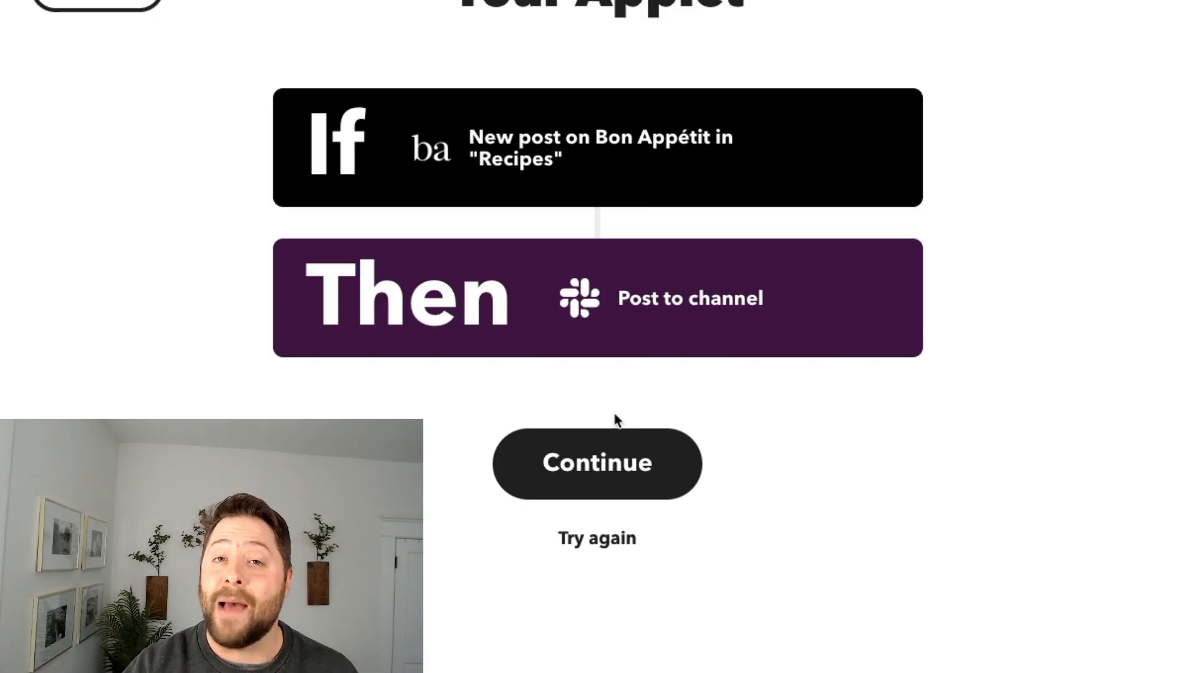
# - Accept the generated Bon Appétit to Slack applet, direct its post to the user's own Direct Messages, and save it
pyautogui.click(615, 454)
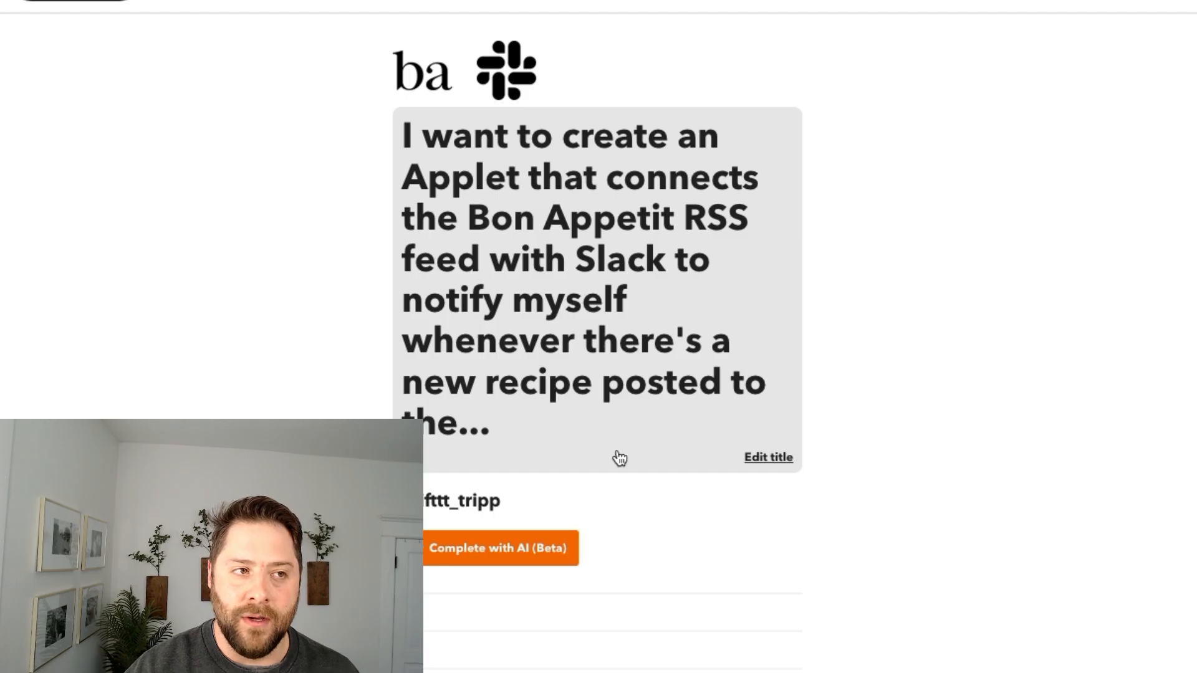
pyautogui.scroll(-5, 624, 464)
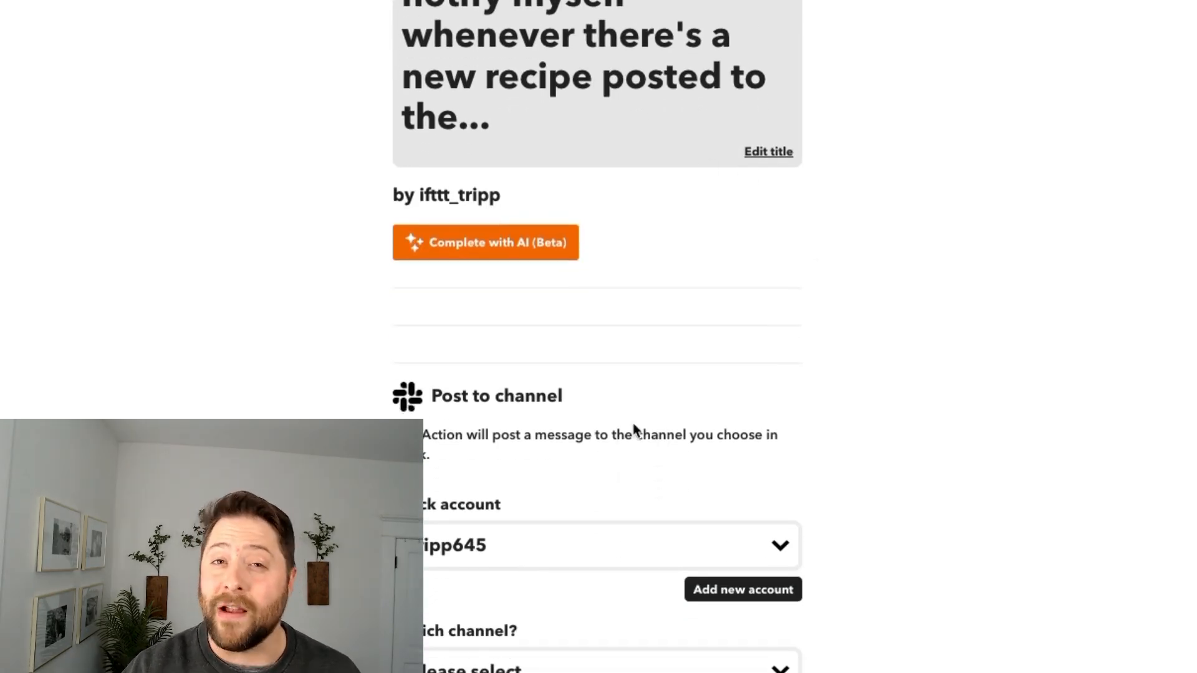
pyautogui.scroll(-5, 633, 428)
pyautogui.scroll(2, 633, 427)
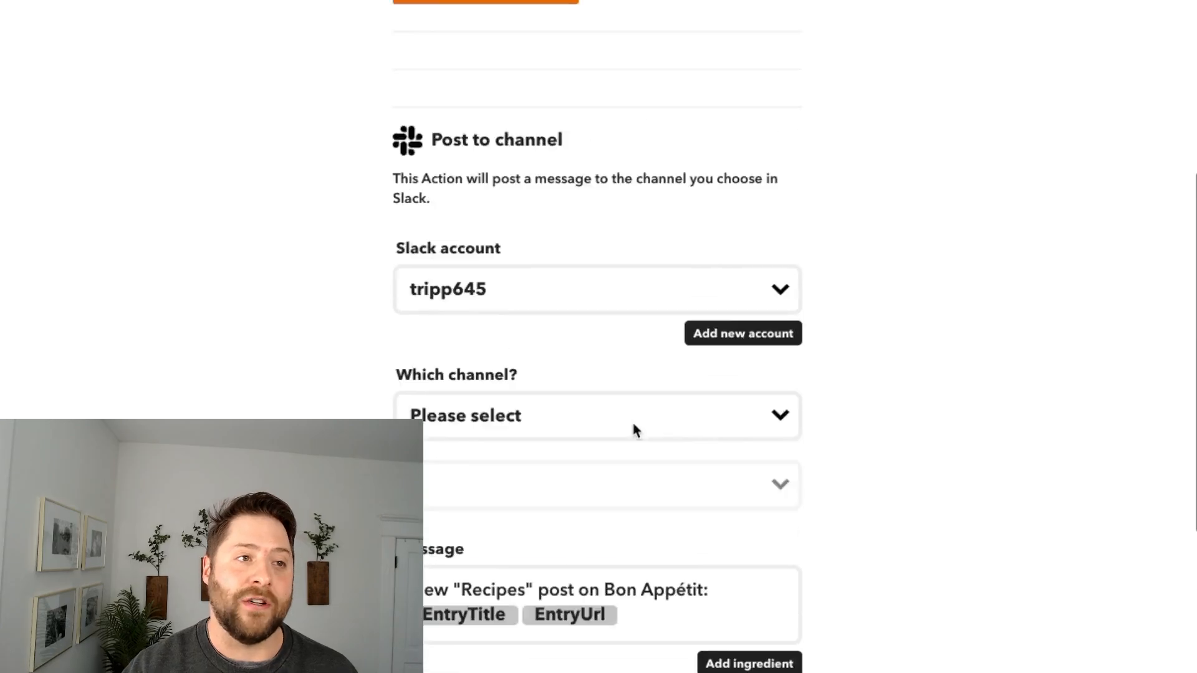
pyautogui.click(592, 461)
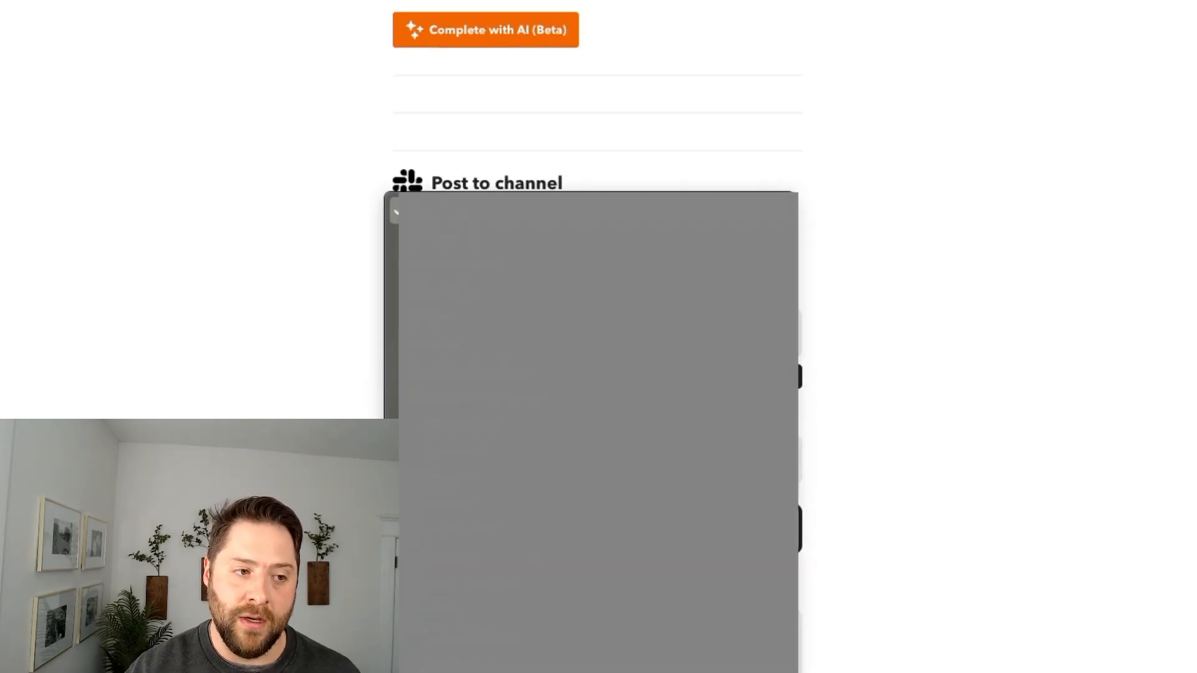
pyautogui.click(560, 546)
pyautogui.scroll(-8, 560, 545)
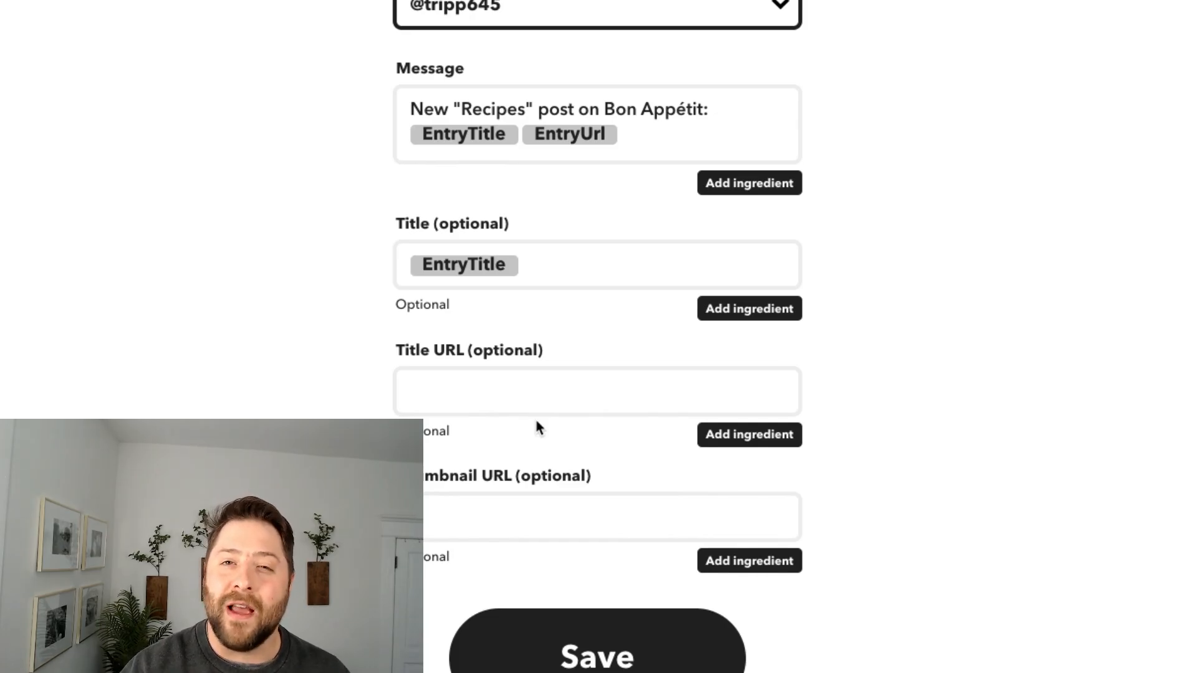
pyautogui.scroll(-1, 535, 422)
pyautogui.click(596, 577)
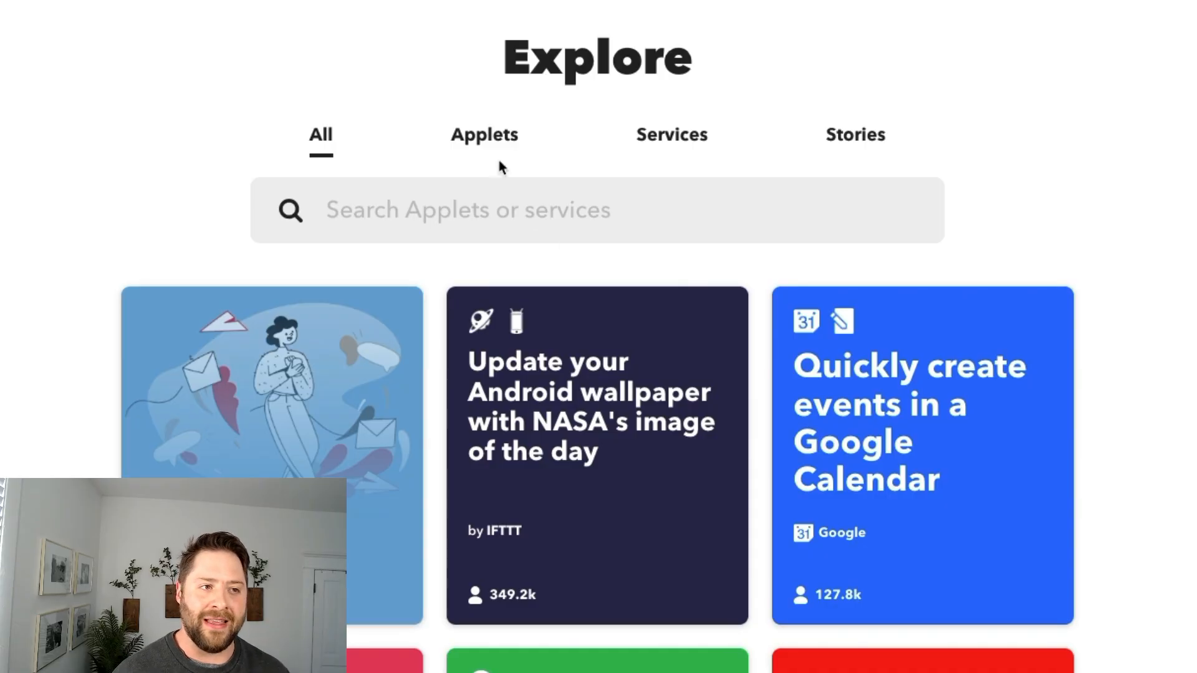
# - Limit the Explore page to Applets and start connecting "Update your Android wallpaper with NASA's image of the day"
pyautogui.click(487, 133)
pyautogui.click(469, 210)
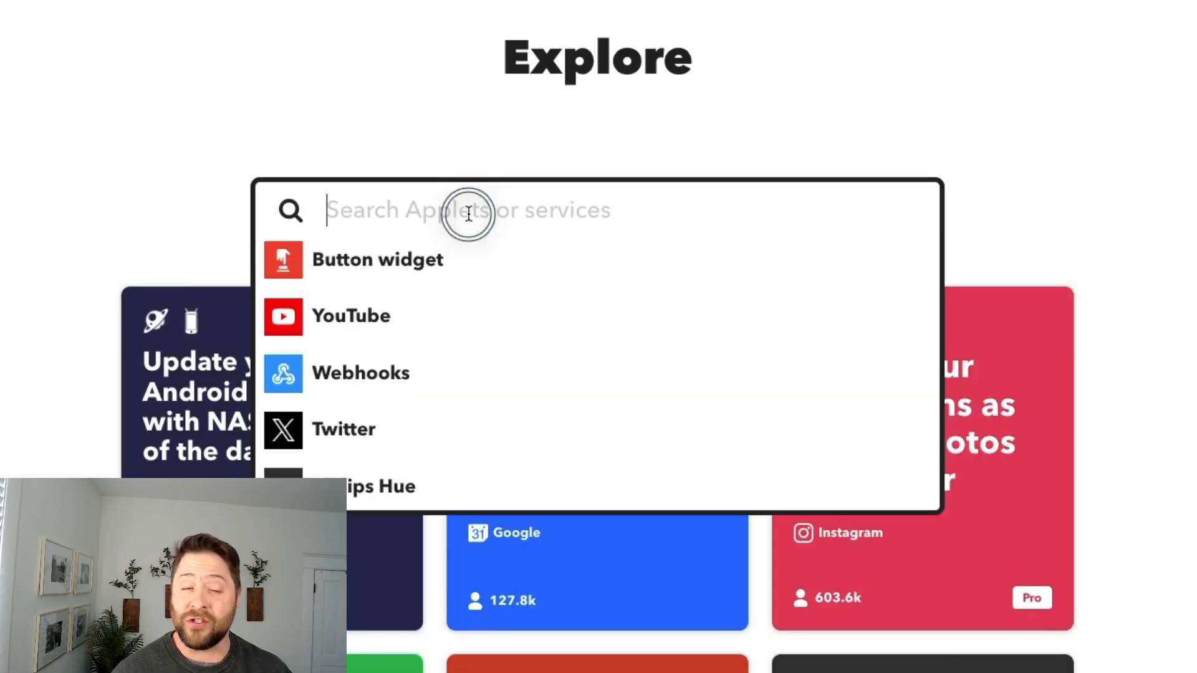
pyautogui.click(112, 203)
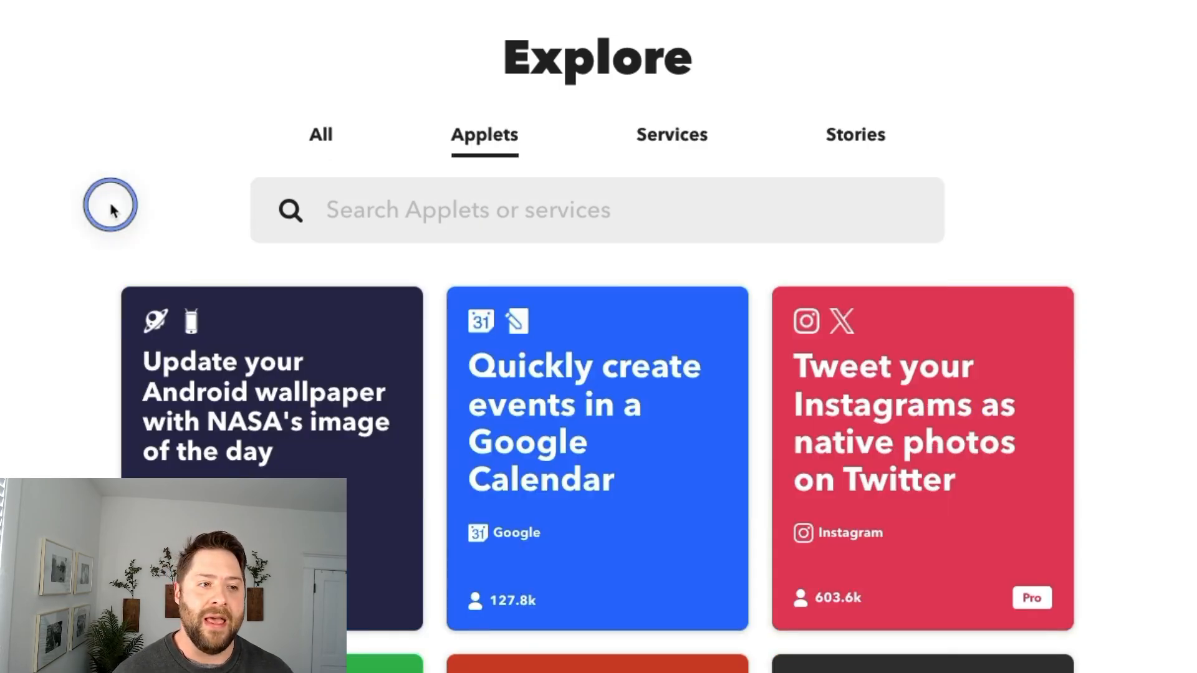
pyautogui.scroll(-4, 612, 280)
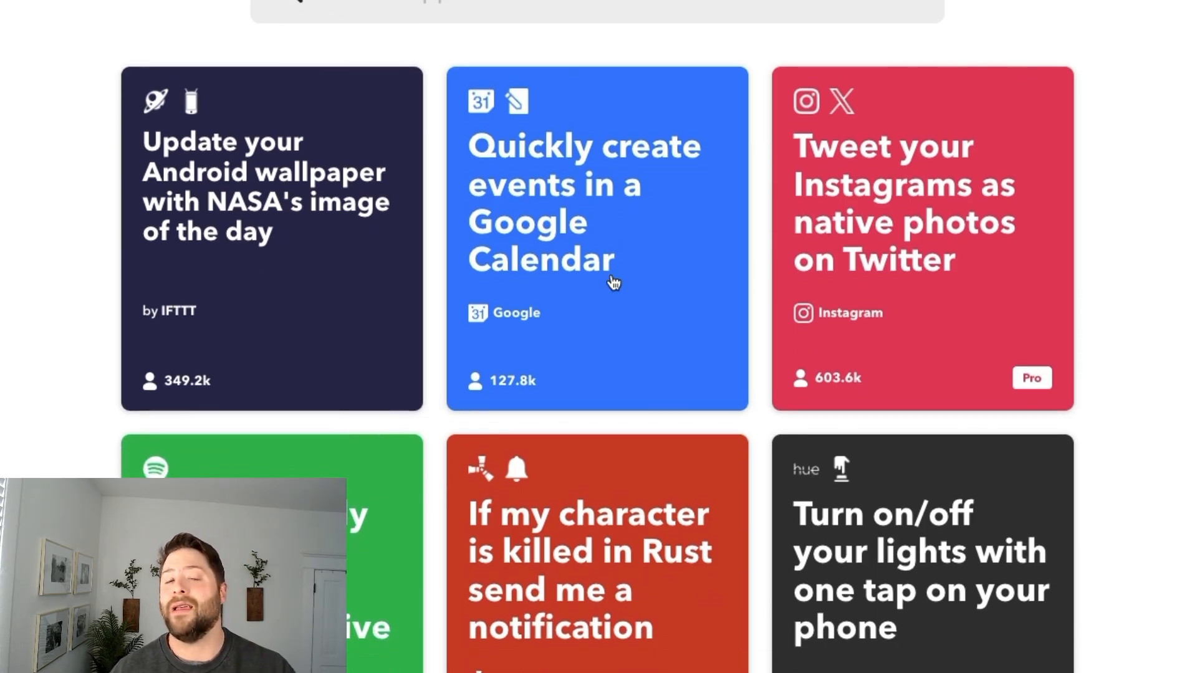
pyautogui.scroll(-1, 614, 282)
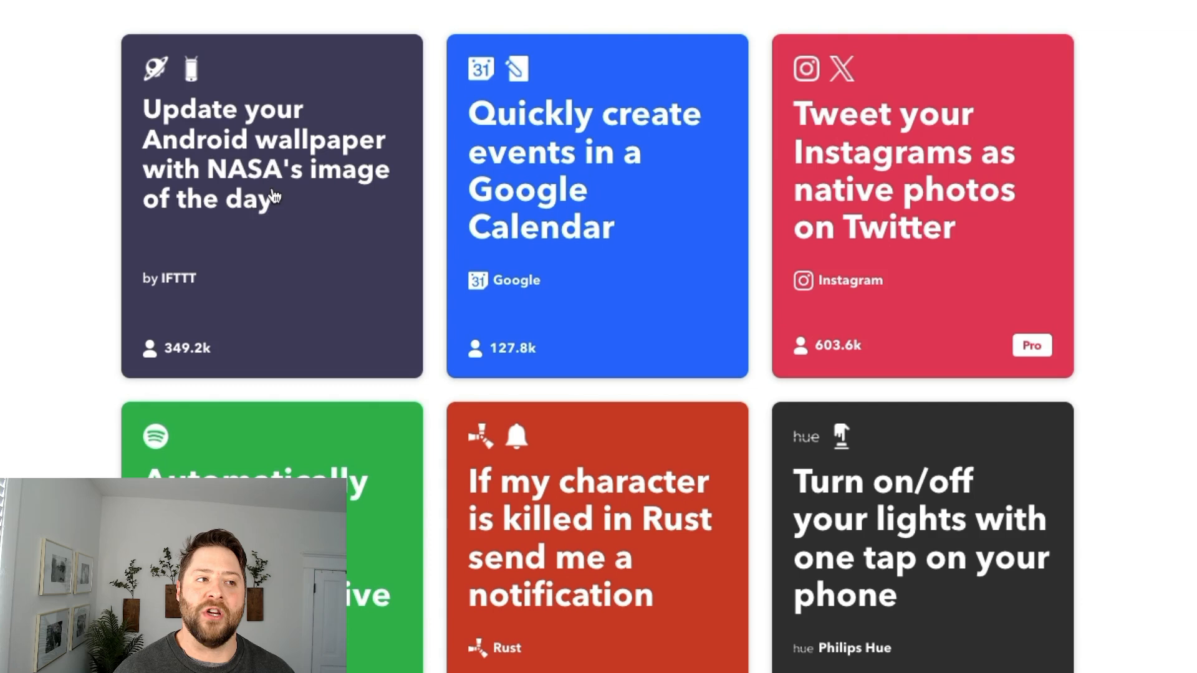
pyautogui.click(273, 196)
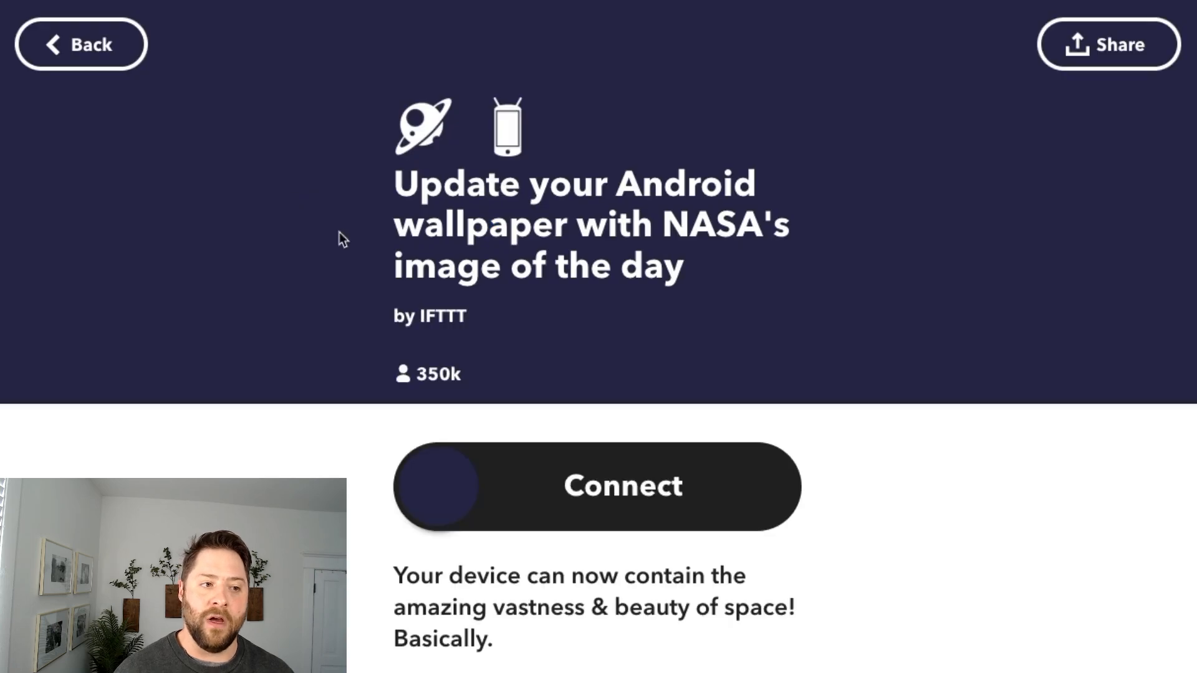
pyautogui.click(454, 492)
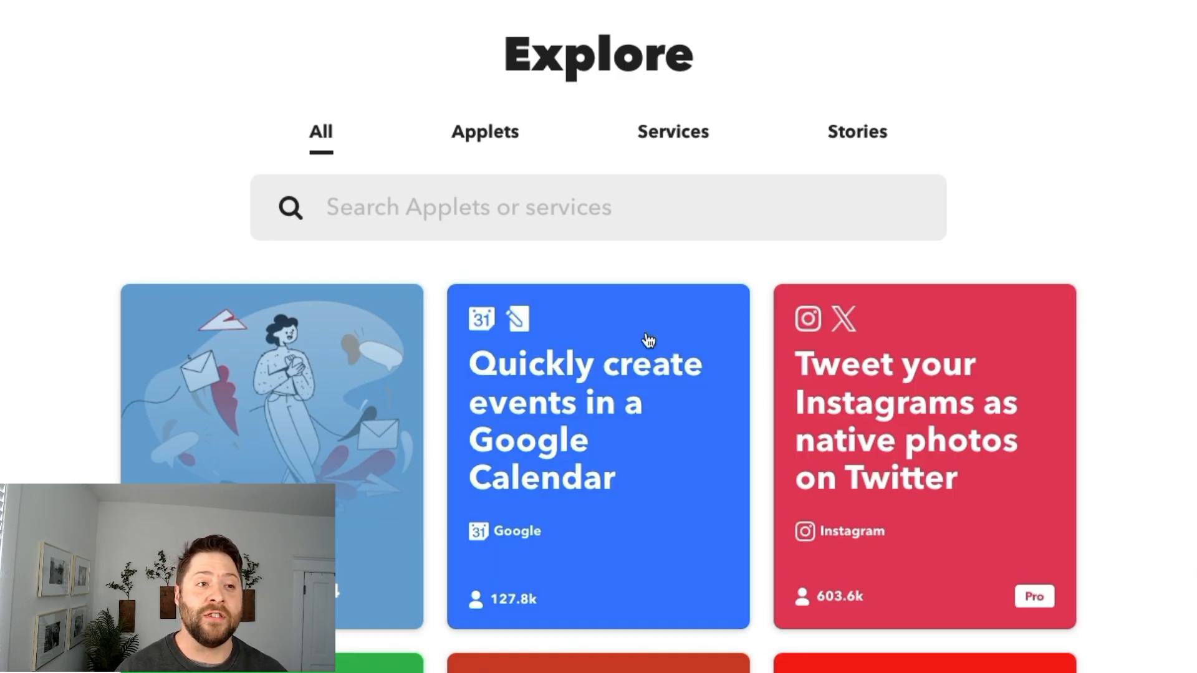
# - Search Explore for "instagram" and start connecting the "tweet my instagram video" applet
pyautogui.click(595, 199)
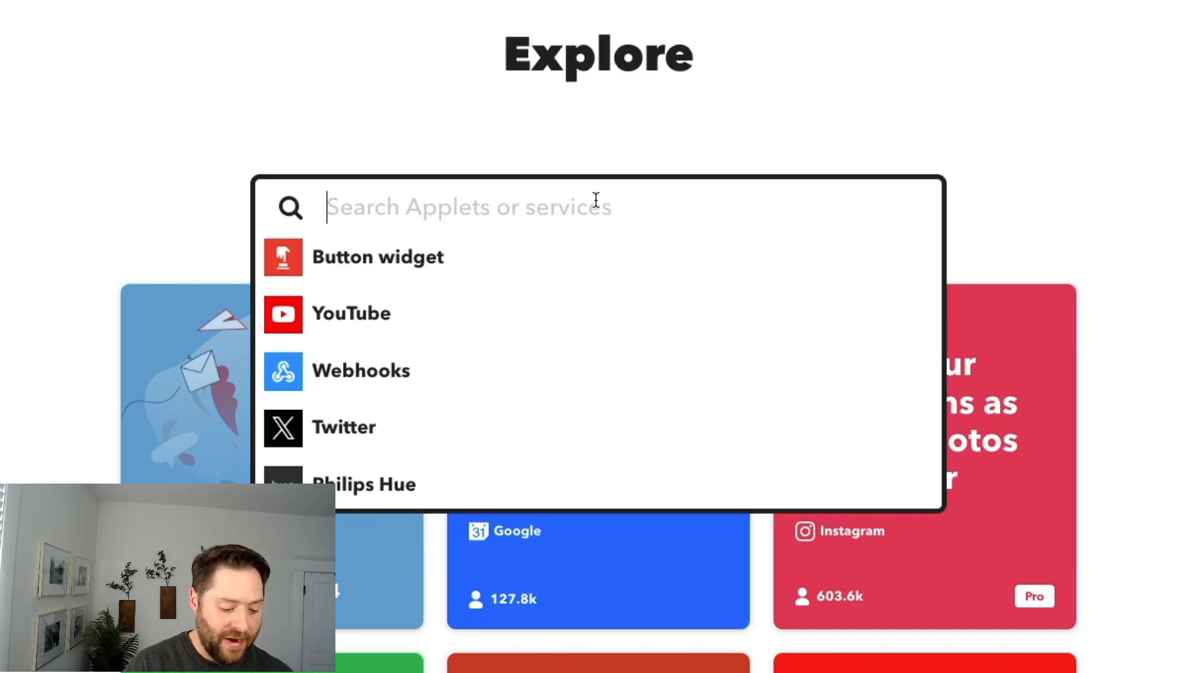
pyautogui.write('instagram')
pyautogui.press('Return')
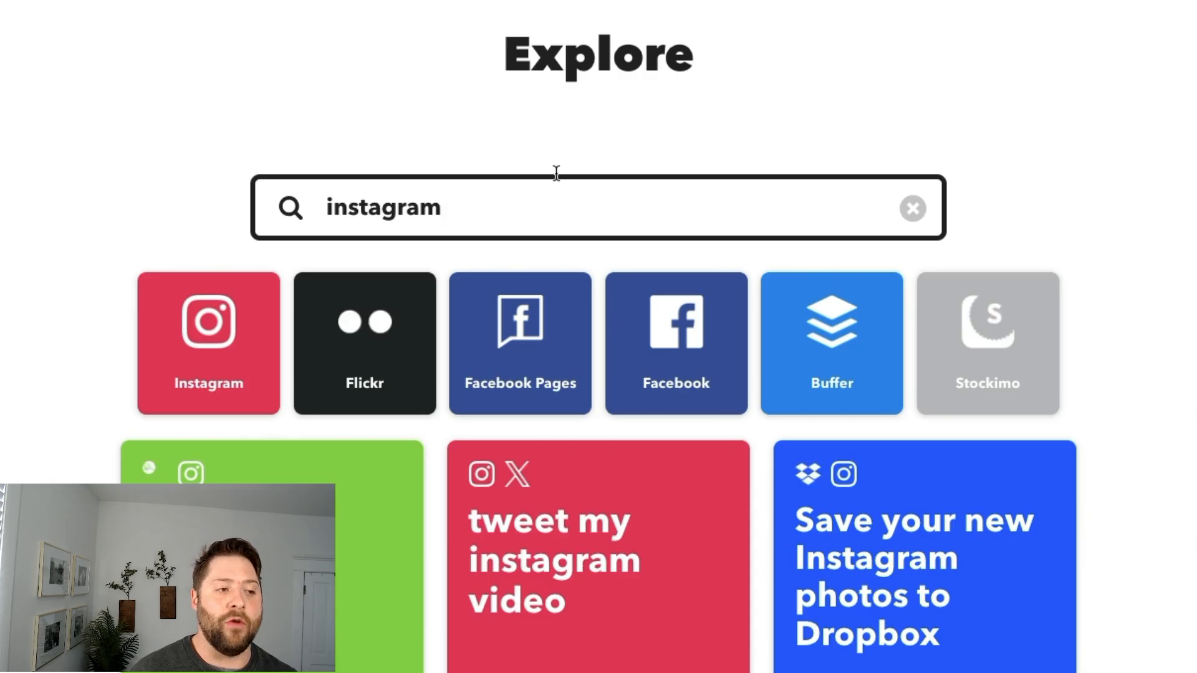
pyautogui.scroll(-3, 219, 330)
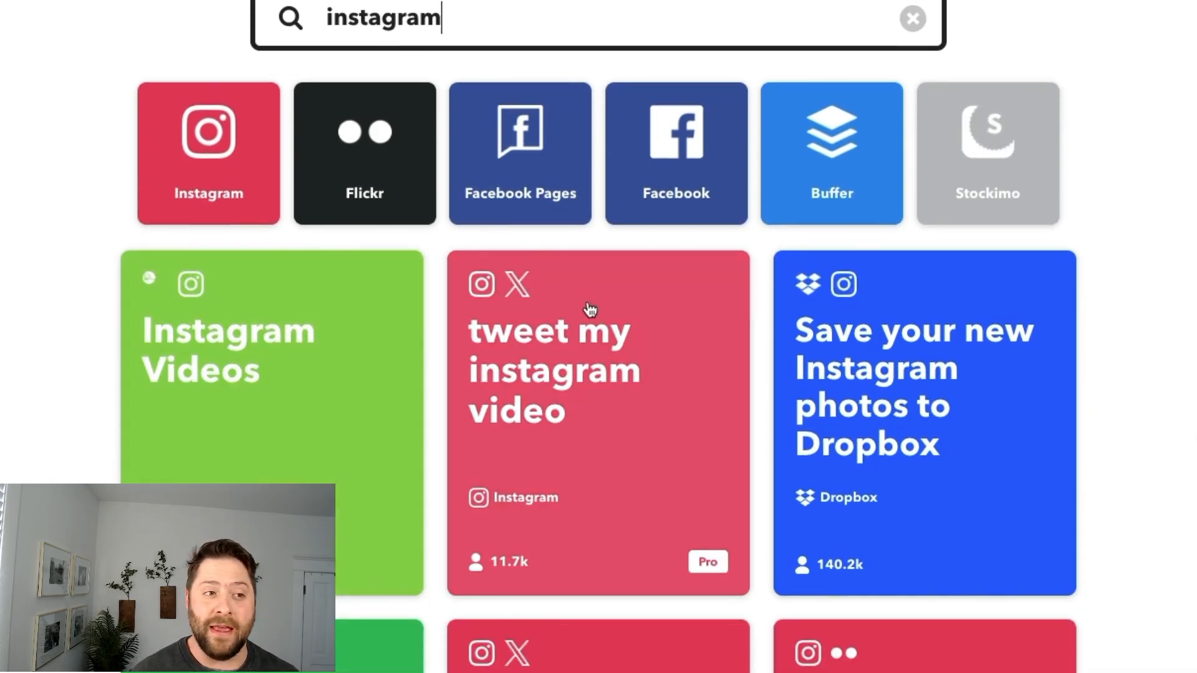
pyautogui.scroll(-4, 598, 315)
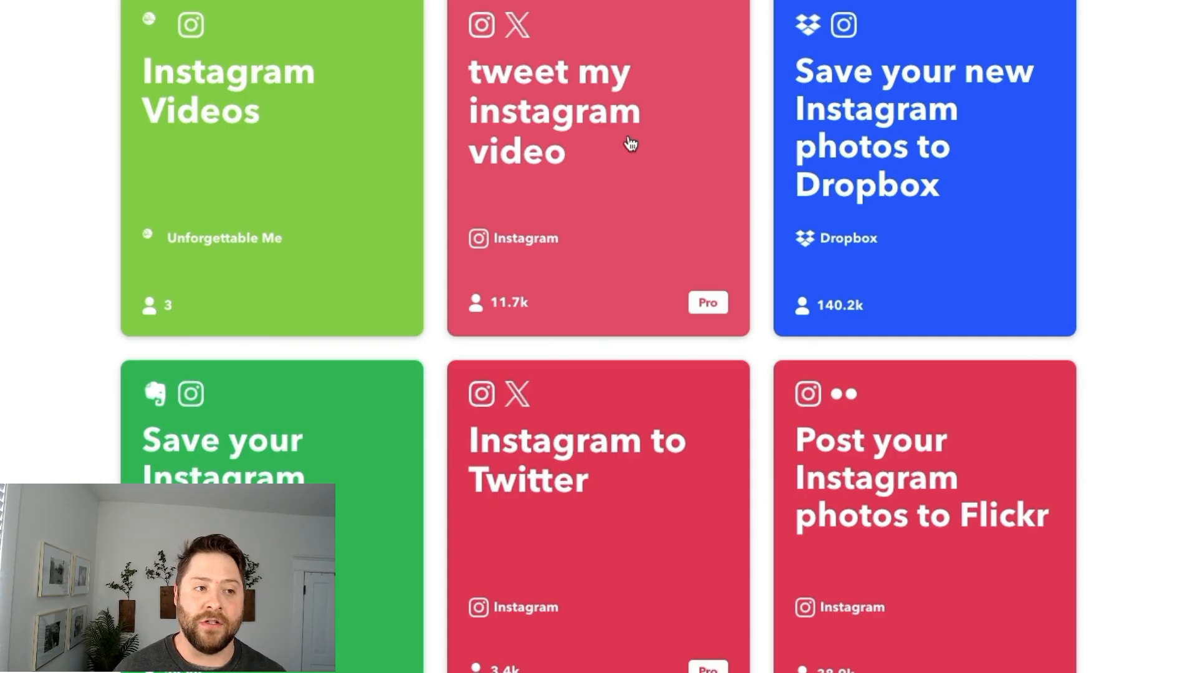
pyautogui.click(631, 142)
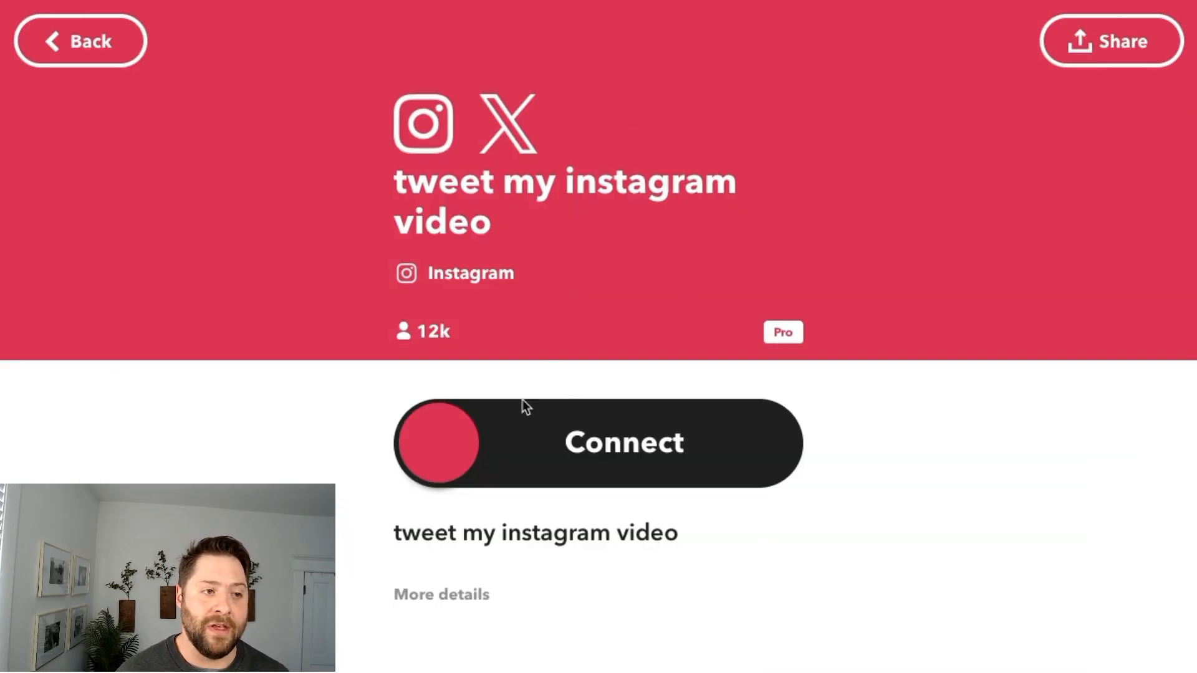
pyautogui.click(440, 455)
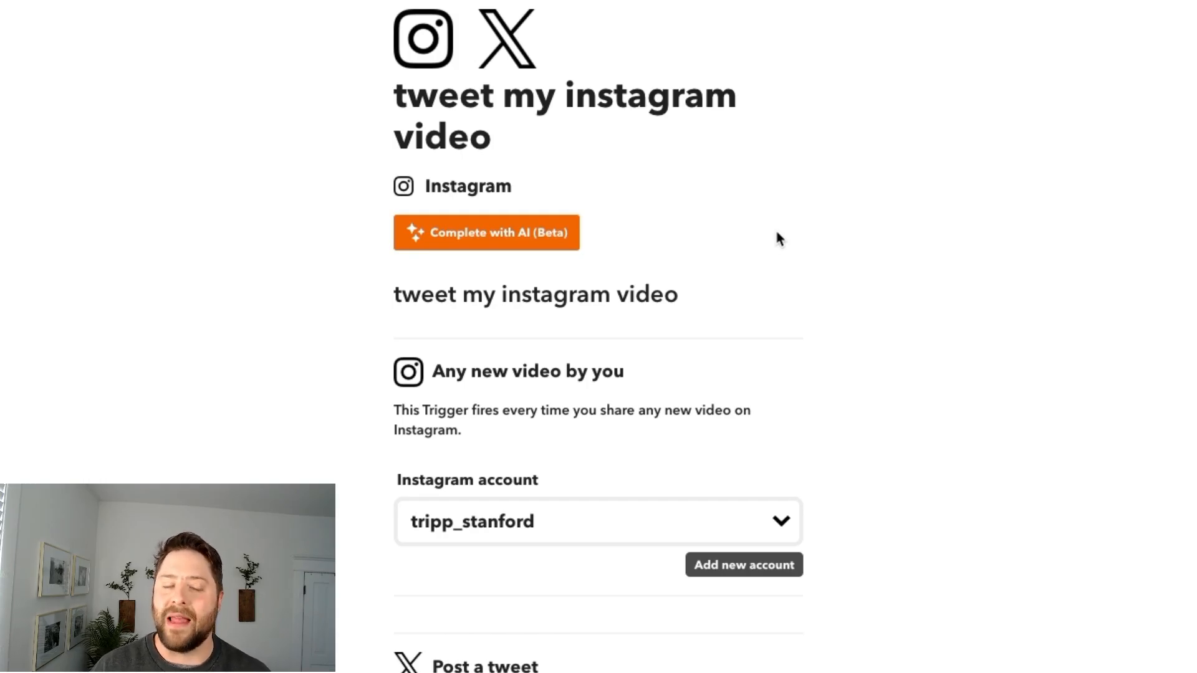
# - Save the "tweet my instagram video" applet with the preselected Instagram and Twitter accounts
pyautogui.scroll(-5, 778, 238)
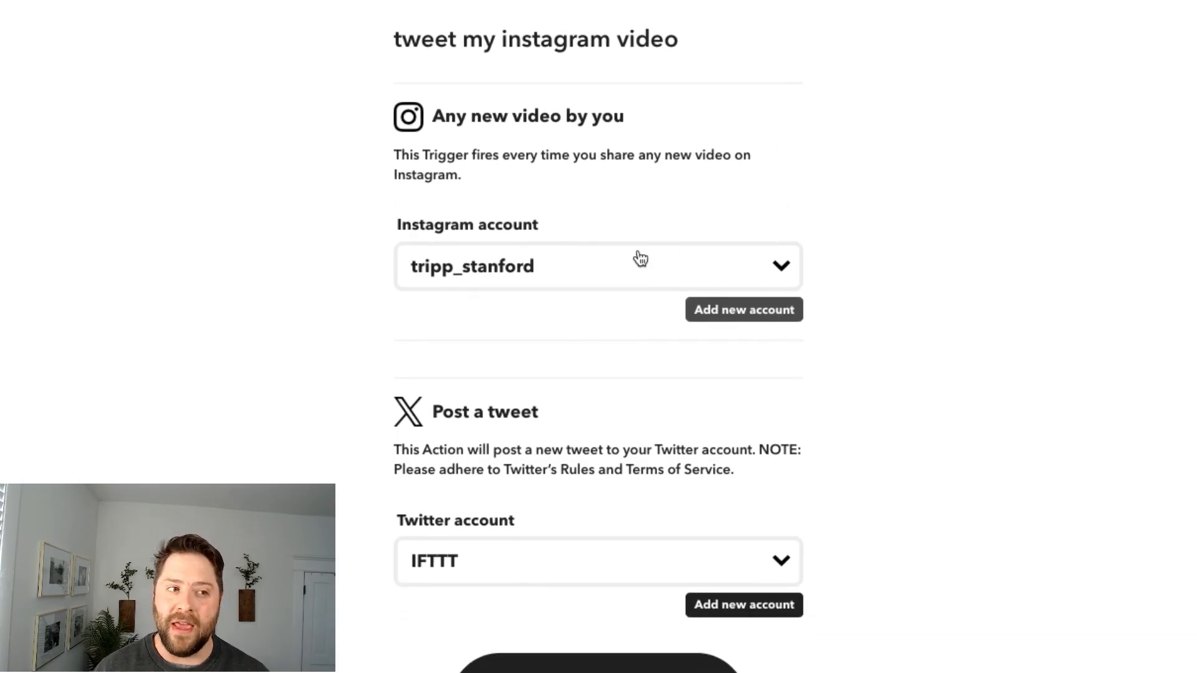
pyautogui.scroll(-4, 640, 258)
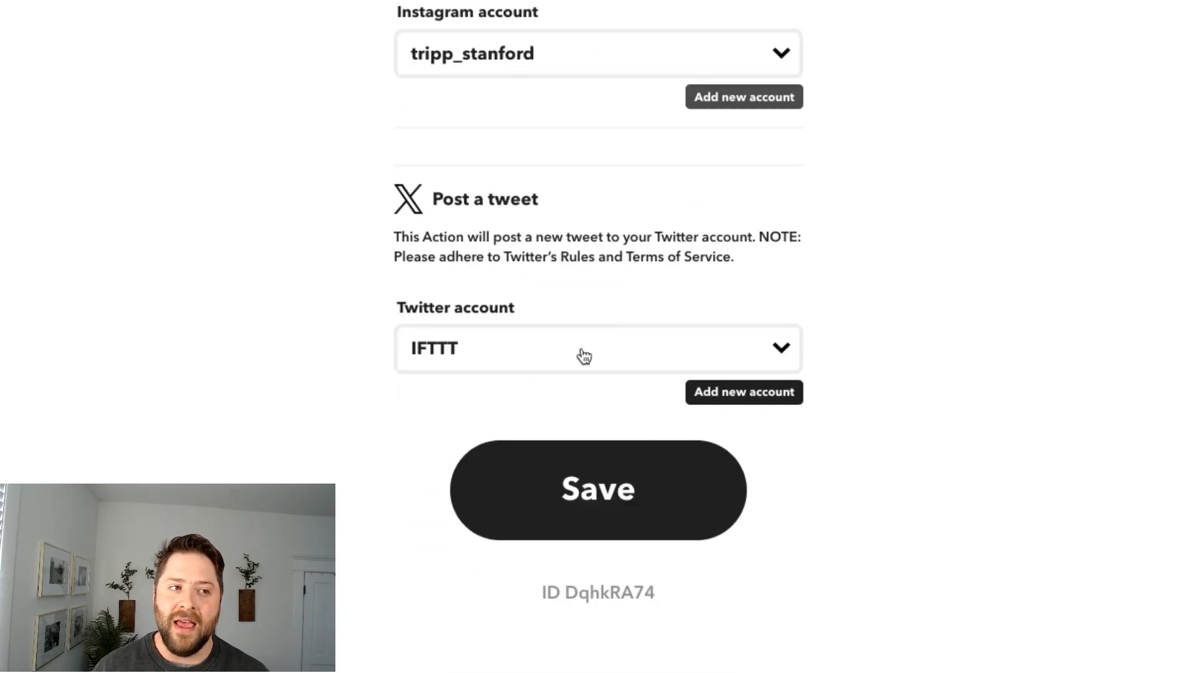
pyautogui.click(573, 499)
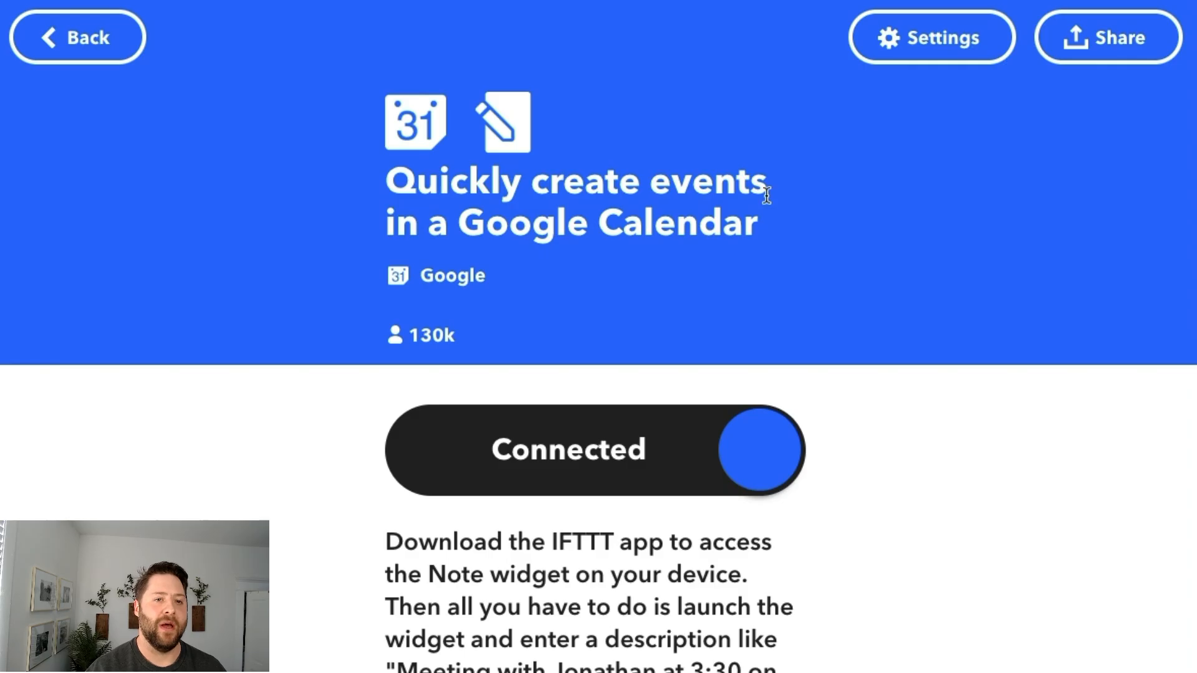
# - Edit the Quick add event action of the "Quickly create events in a Google Calendar" applet and convert the applet into a self-created one
pyautogui.click(889, 36)
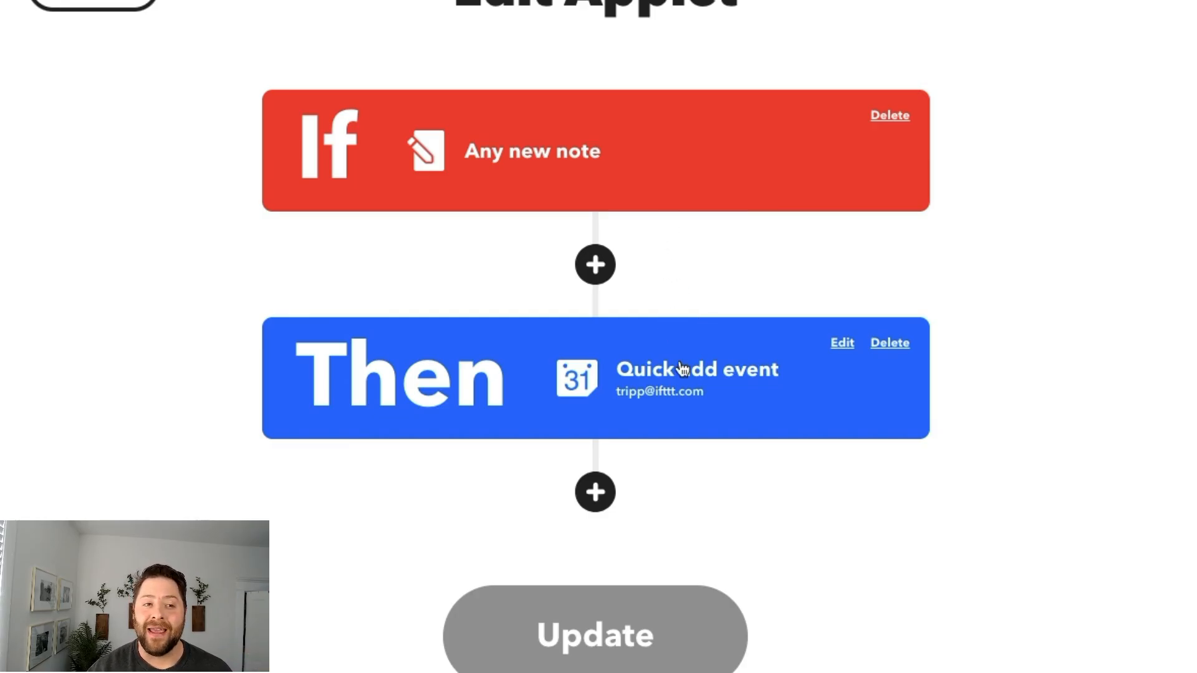
pyautogui.click(838, 344)
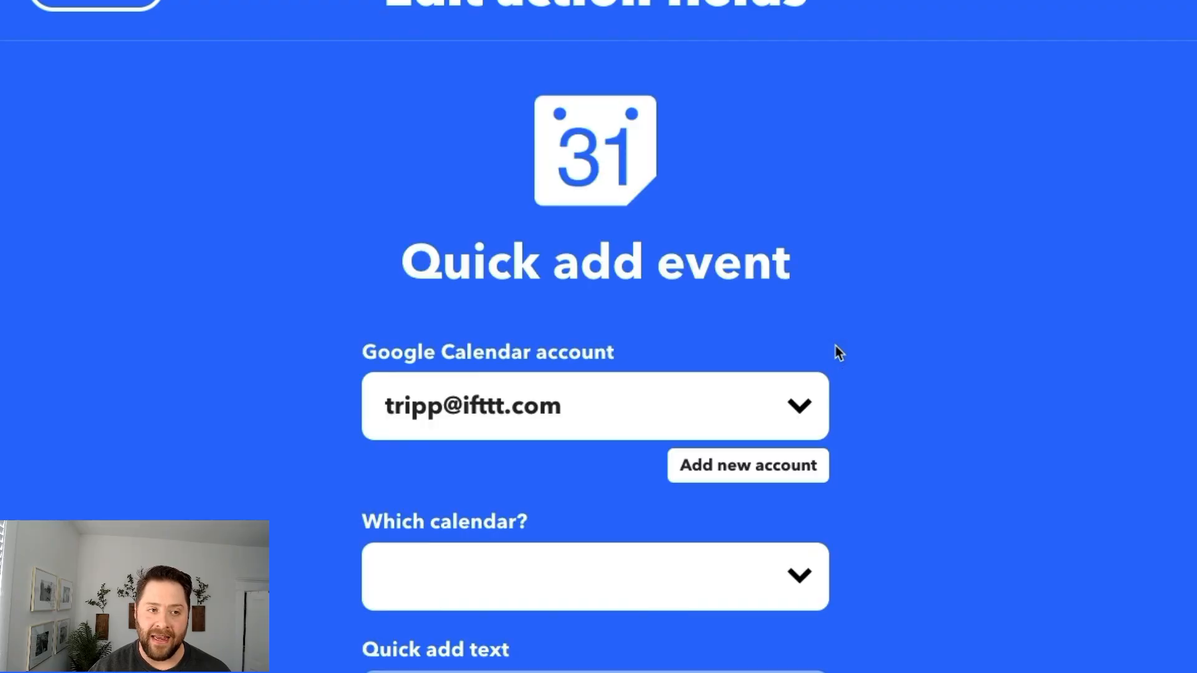
pyautogui.scroll(-4, 835, 348)
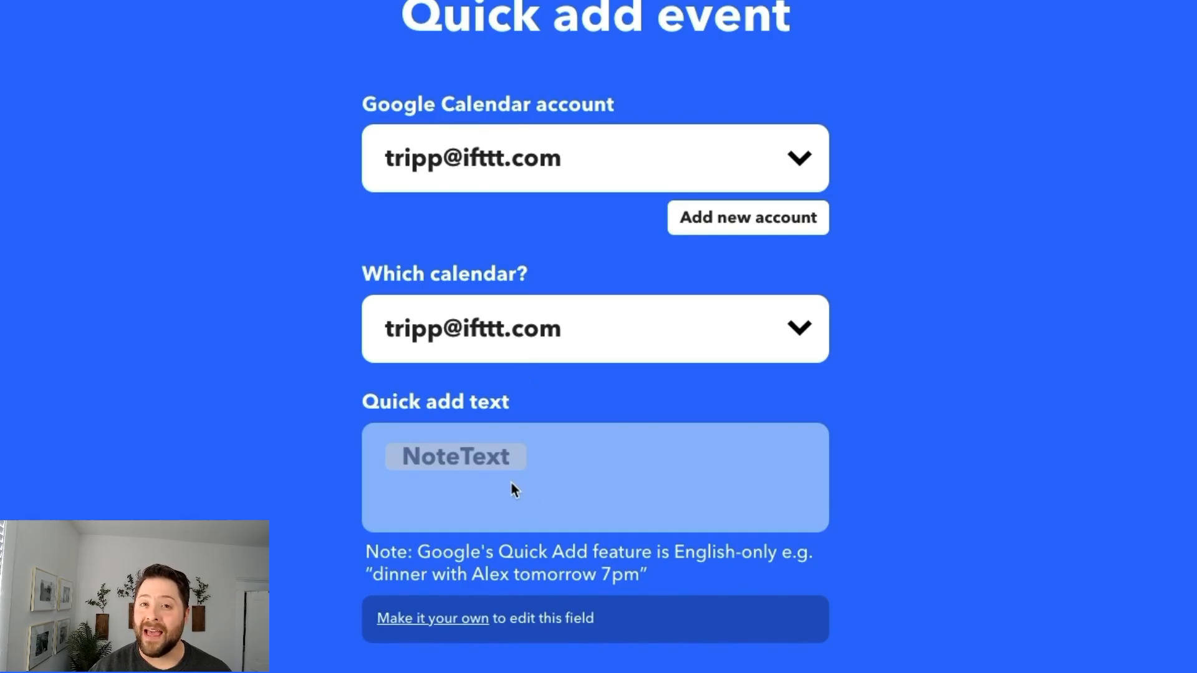
pyautogui.scroll(-1, 510, 489)
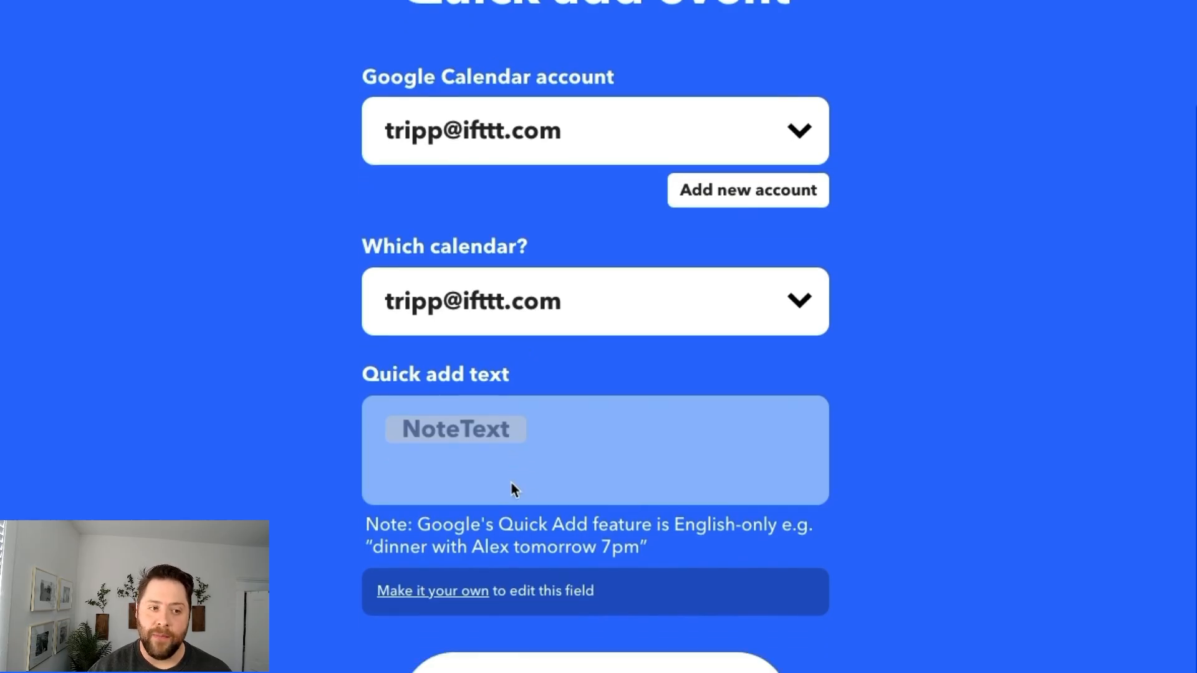
pyautogui.click(450, 598)
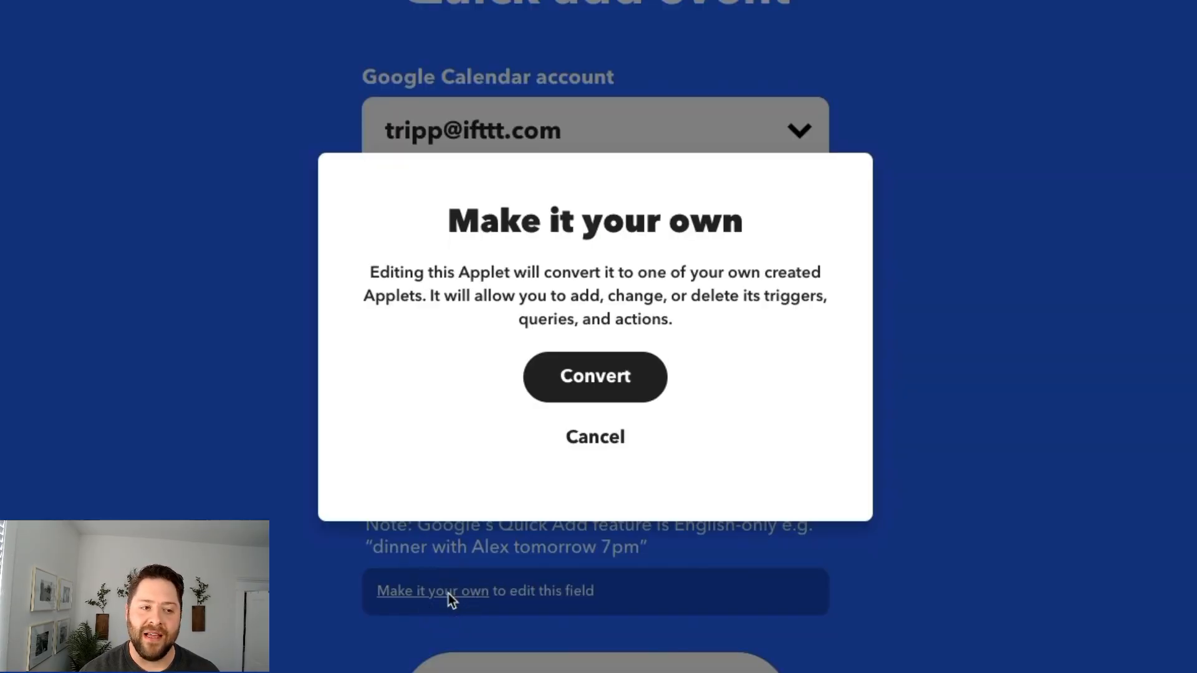
pyautogui.click(618, 386)
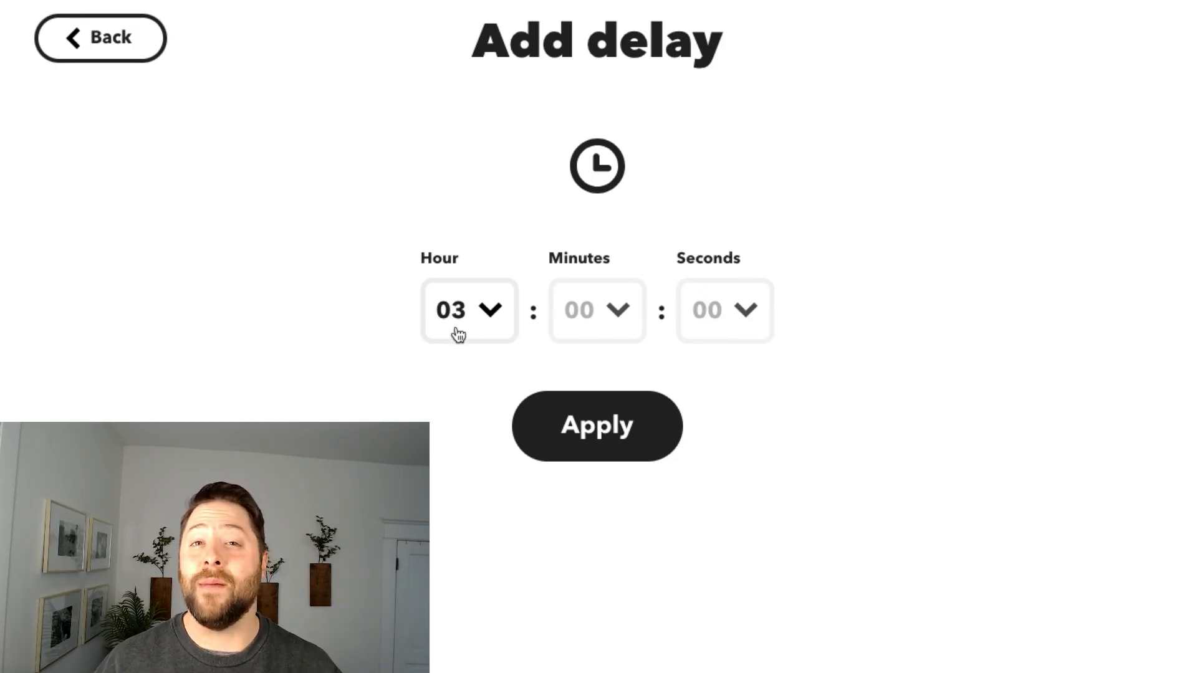
# - Try adding a delay of 3 hours between the New feed item trigger and the Slack Post to channel action
pyautogui.click(643, 438)
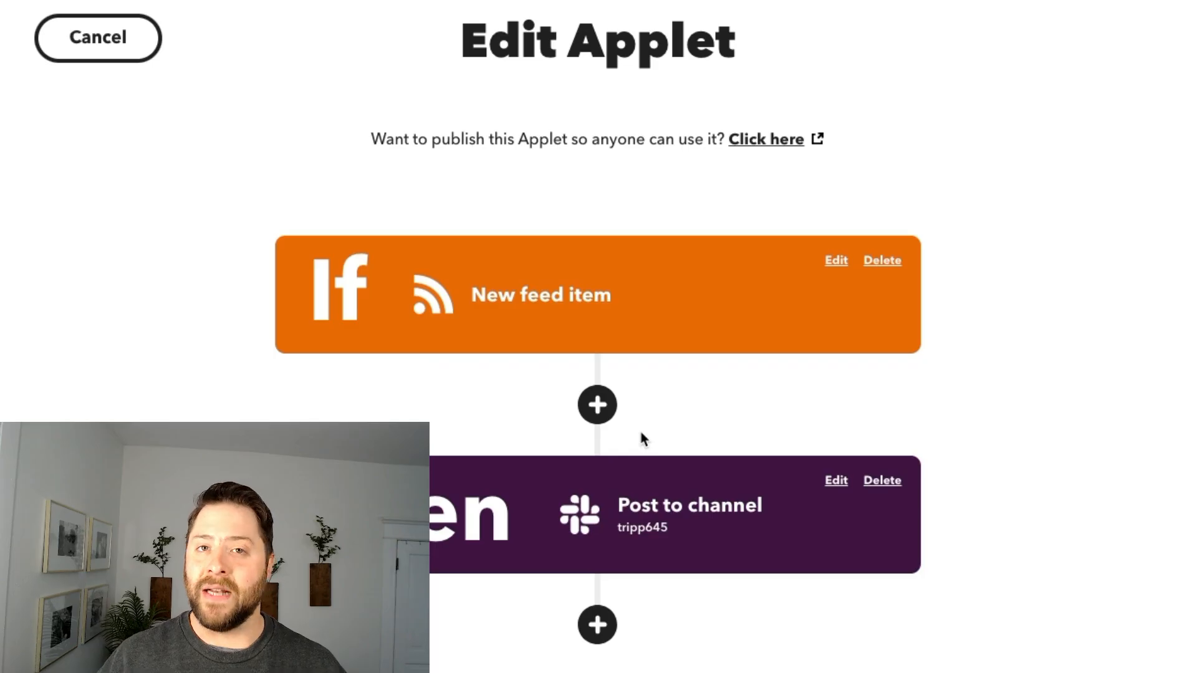
pyautogui.click(598, 405)
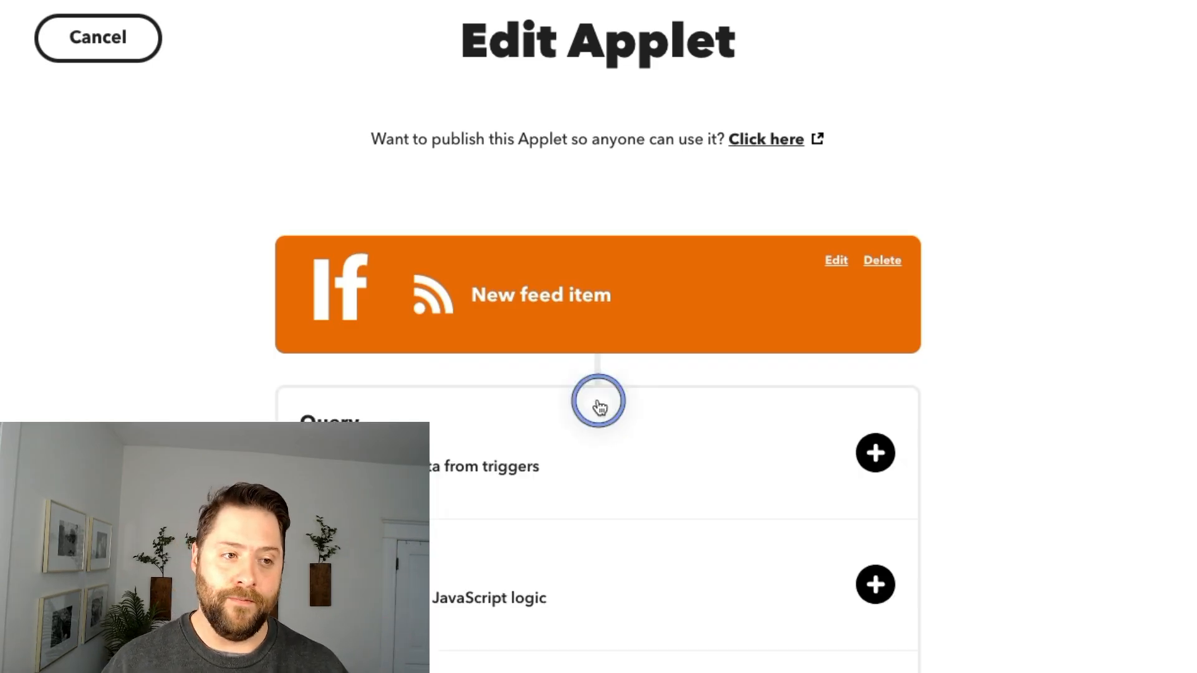
pyautogui.scroll(-1, 662, 459)
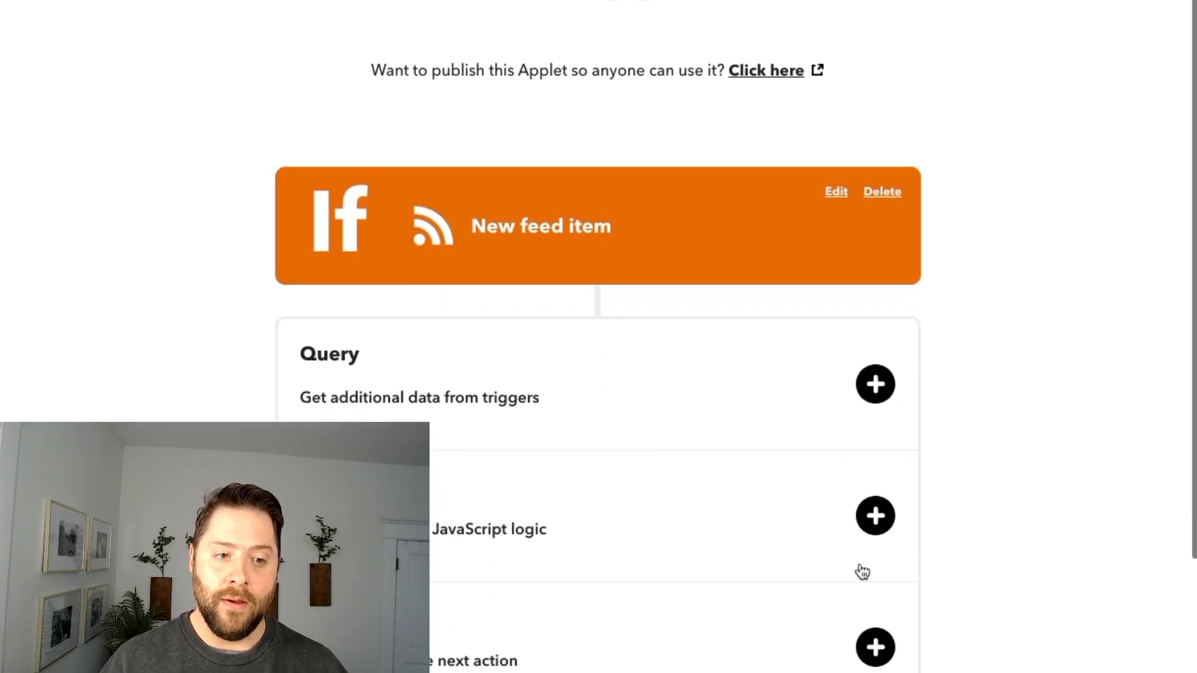
pyautogui.click(875, 645)
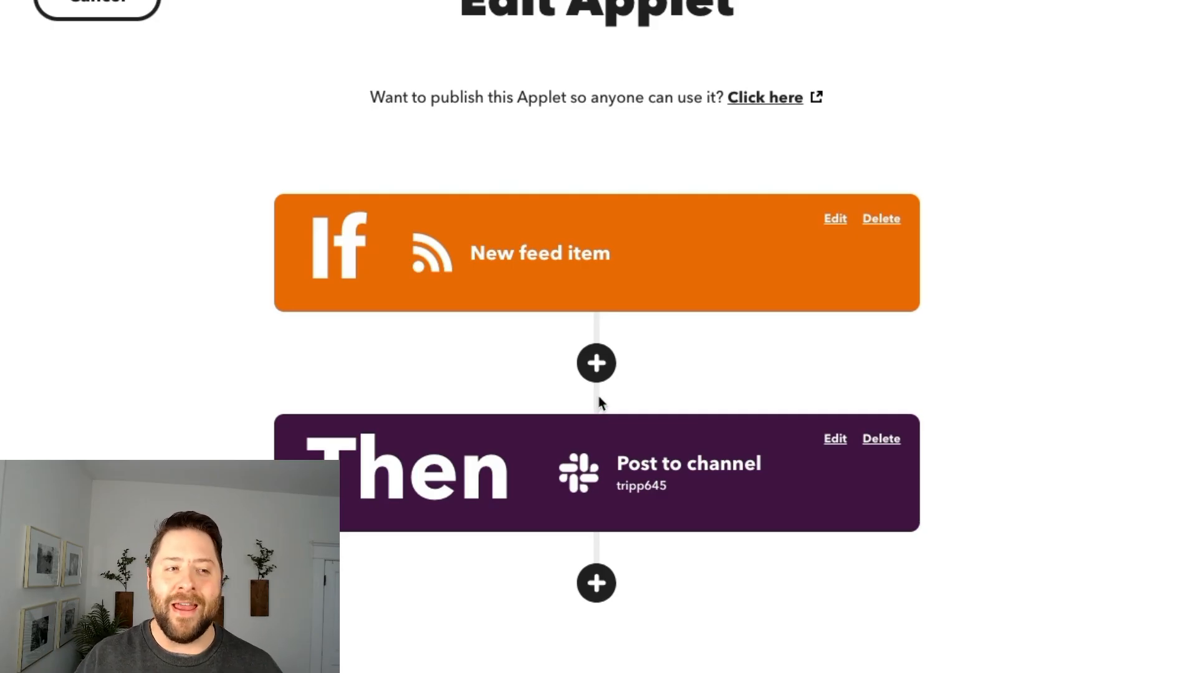
# - Start adding filter code between the New feed item trigger and the Slack Post to channel action
pyautogui.click(596, 363)
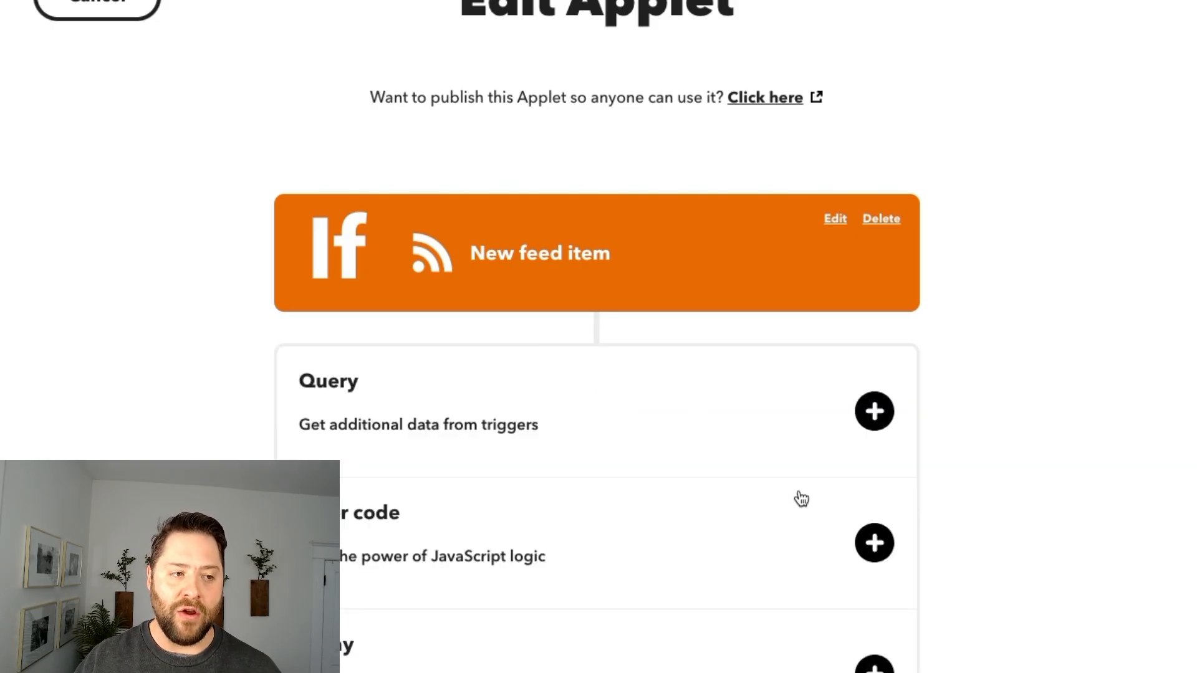
pyautogui.click(874, 542)
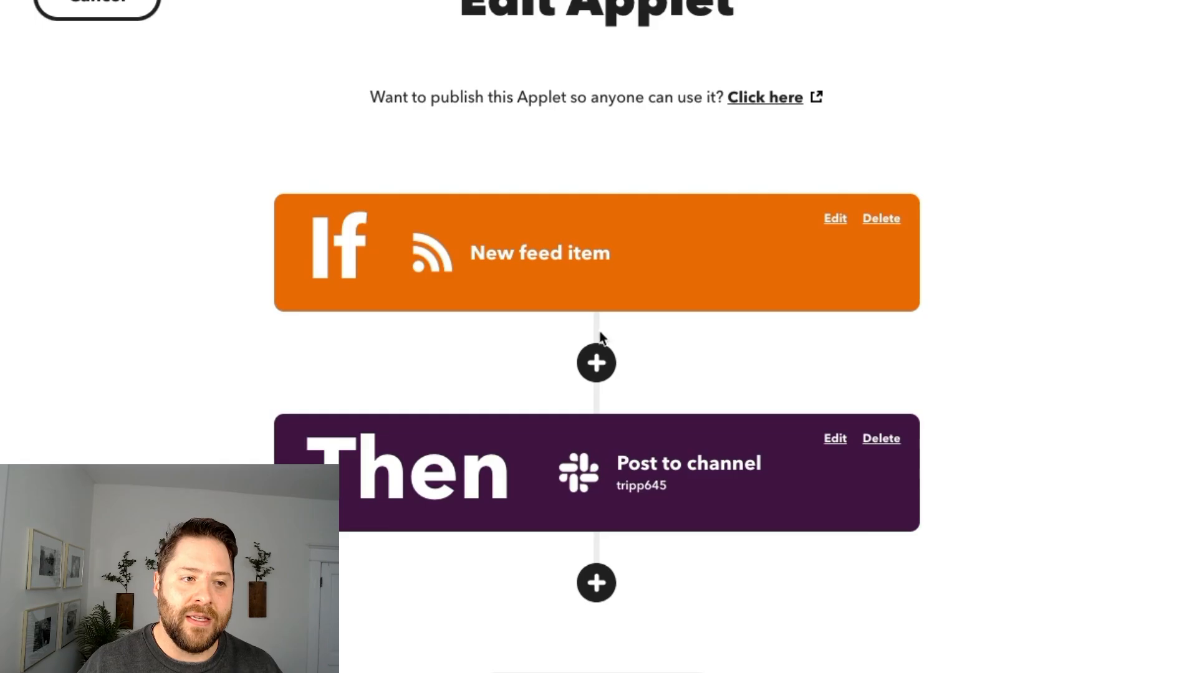
pyautogui.click(595, 363)
pyautogui.click(873, 542)
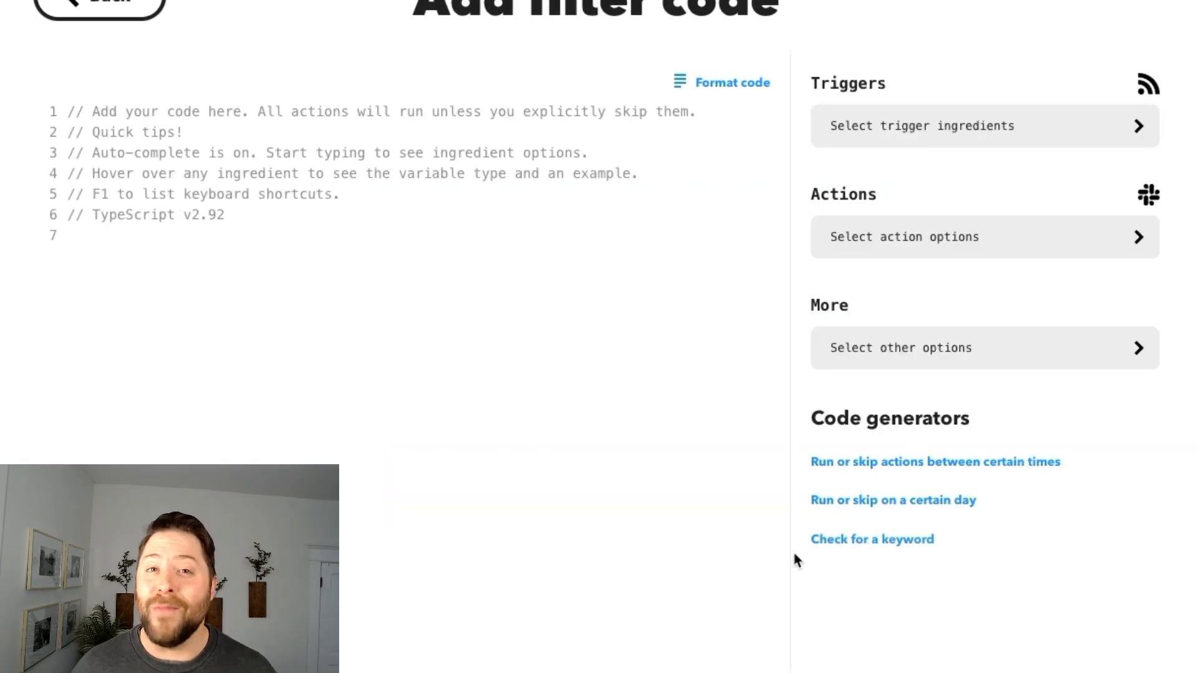
# - Generate a keyword check that runs if "breakfast" is found in Feed.newFeedItem.EntryContent, and paste its code into the filter code editor
pyautogui.click(889, 537)
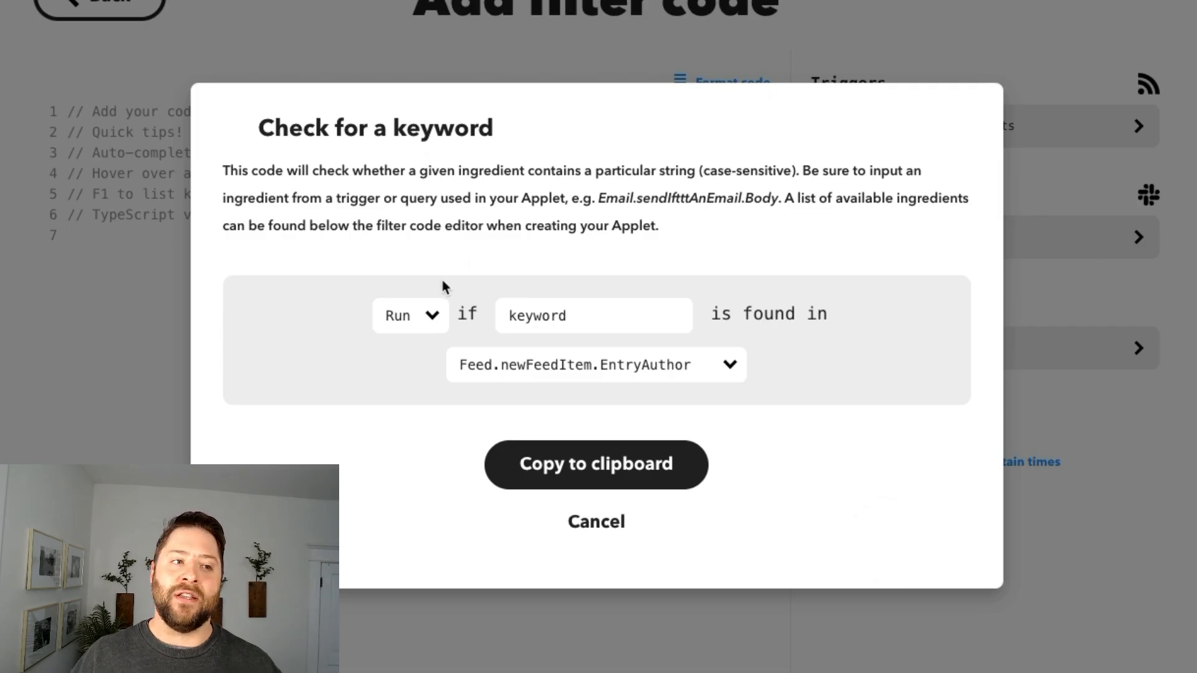
pyautogui.click(567, 321)
pyautogui.click(567, 321)
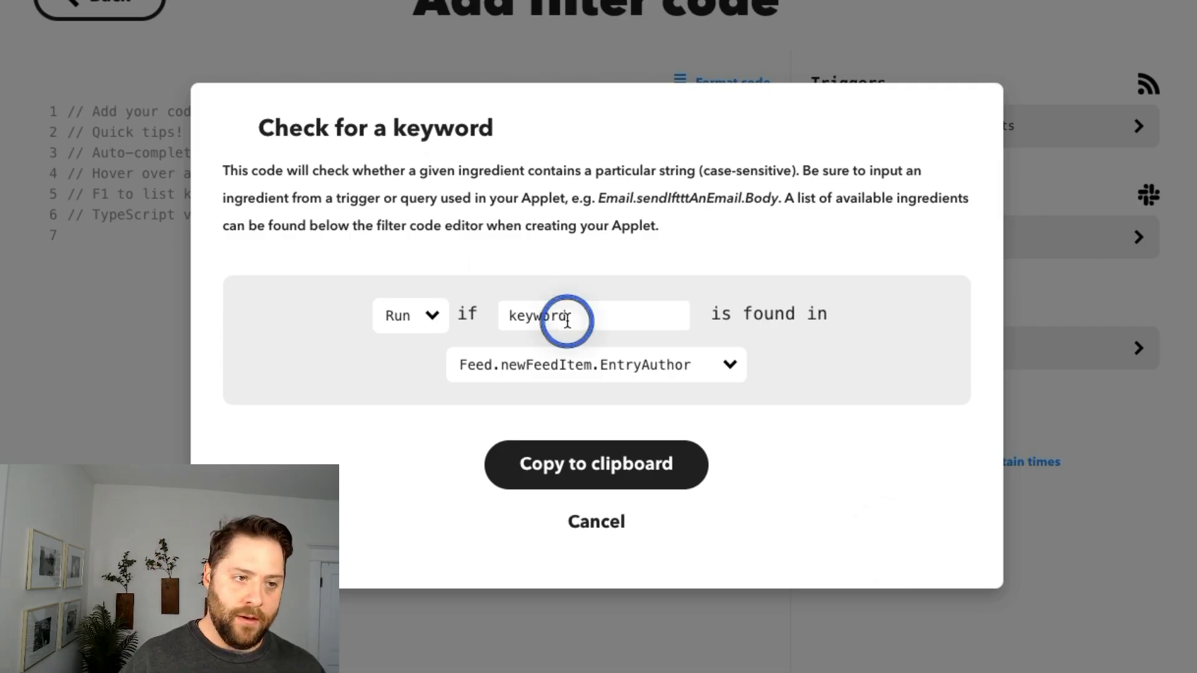
pyautogui.doubleClick(567, 321)
pyautogui.write('breakfast')
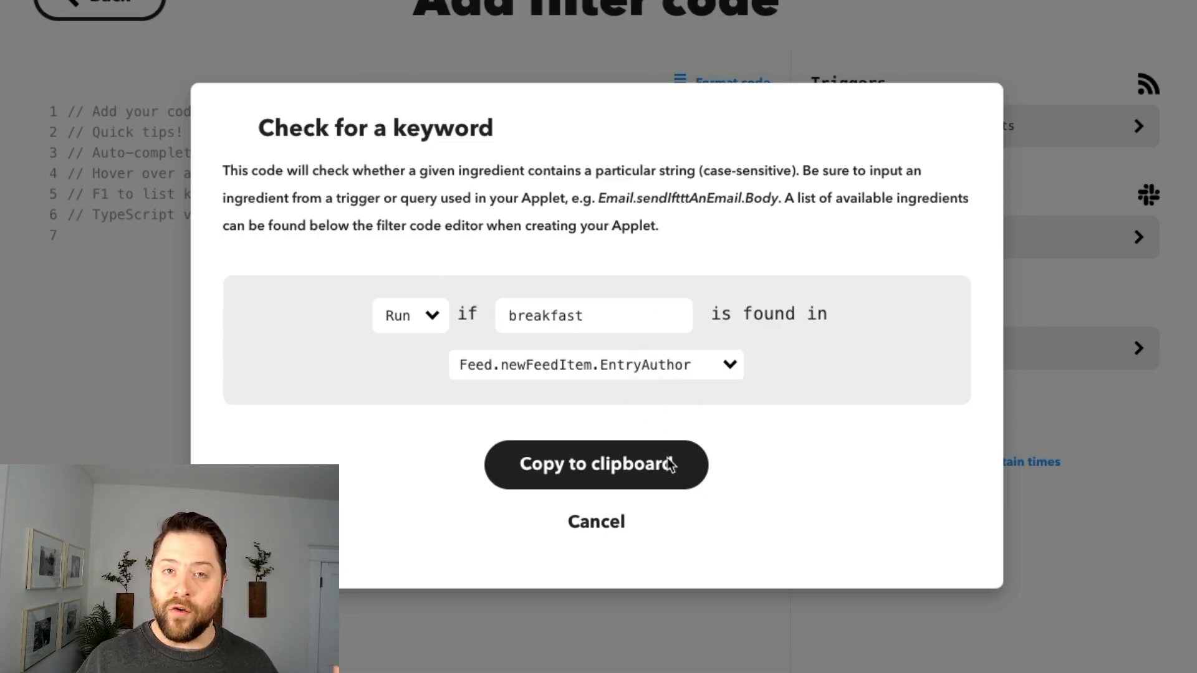
pyautogui.click(650, 369)
pyautogui.click(651, 393)
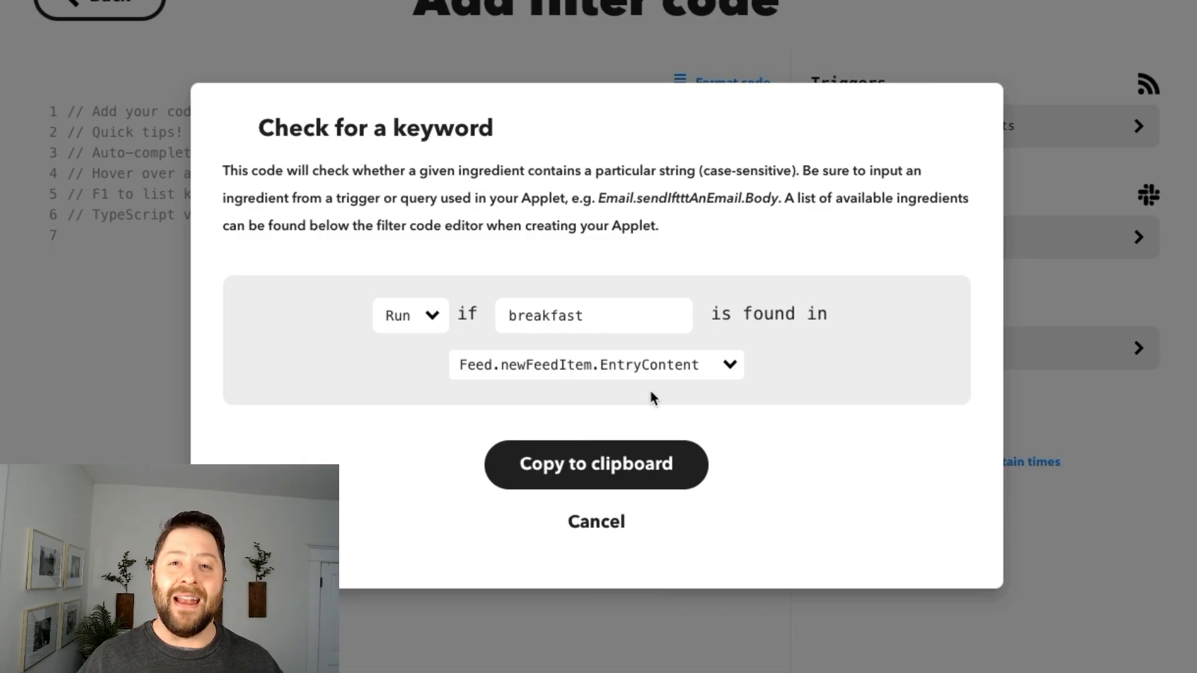
pyautogui.click(633, 453)
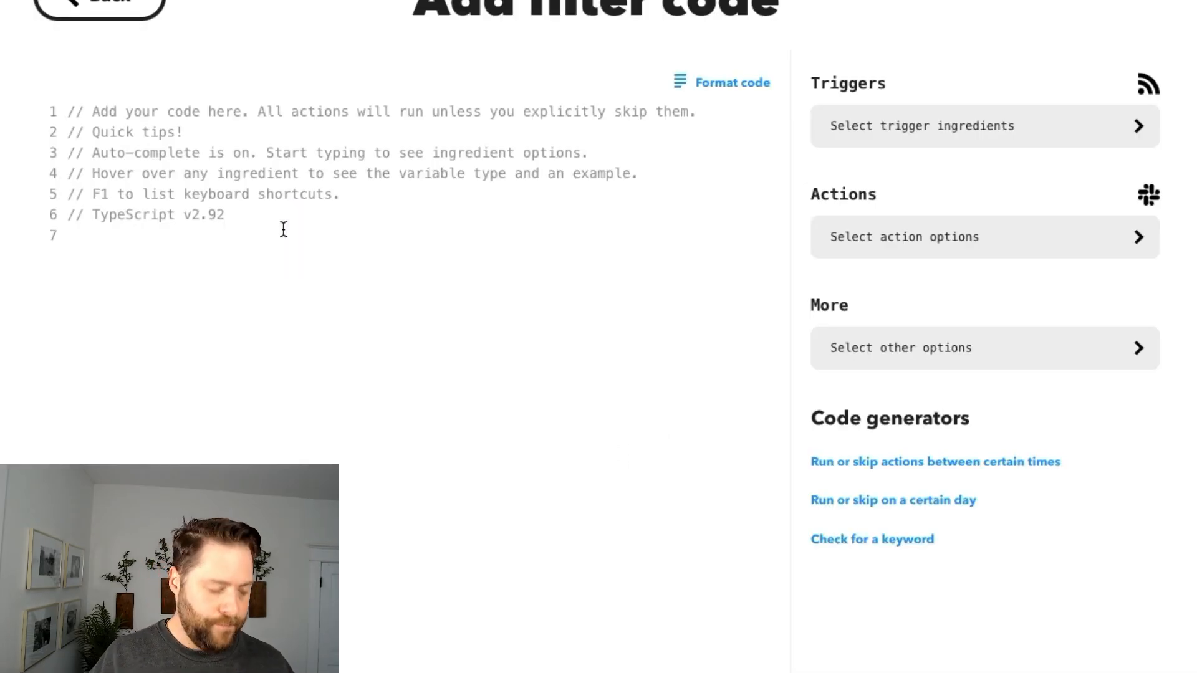
pyautogui.write("let ingredient = Feed.newFeedItem.EntryContent; let searchTerm = 'breakfast';  if (ingredient.indexOf(searchTerm) !== -1) {   // run the action } else {   Slack.postToChannel.skip(); }")
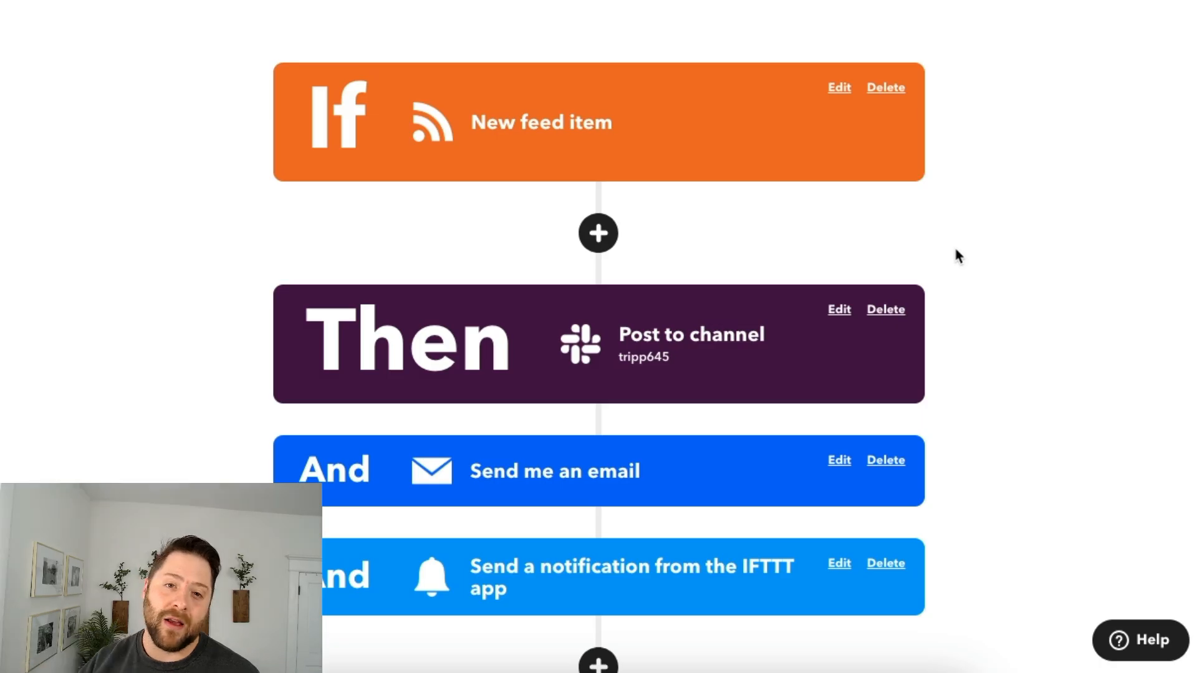
# - Start a query after the New feed item trigger, choosing Summarize from the AI Summarizer service
pyautogui.click(602, 235)
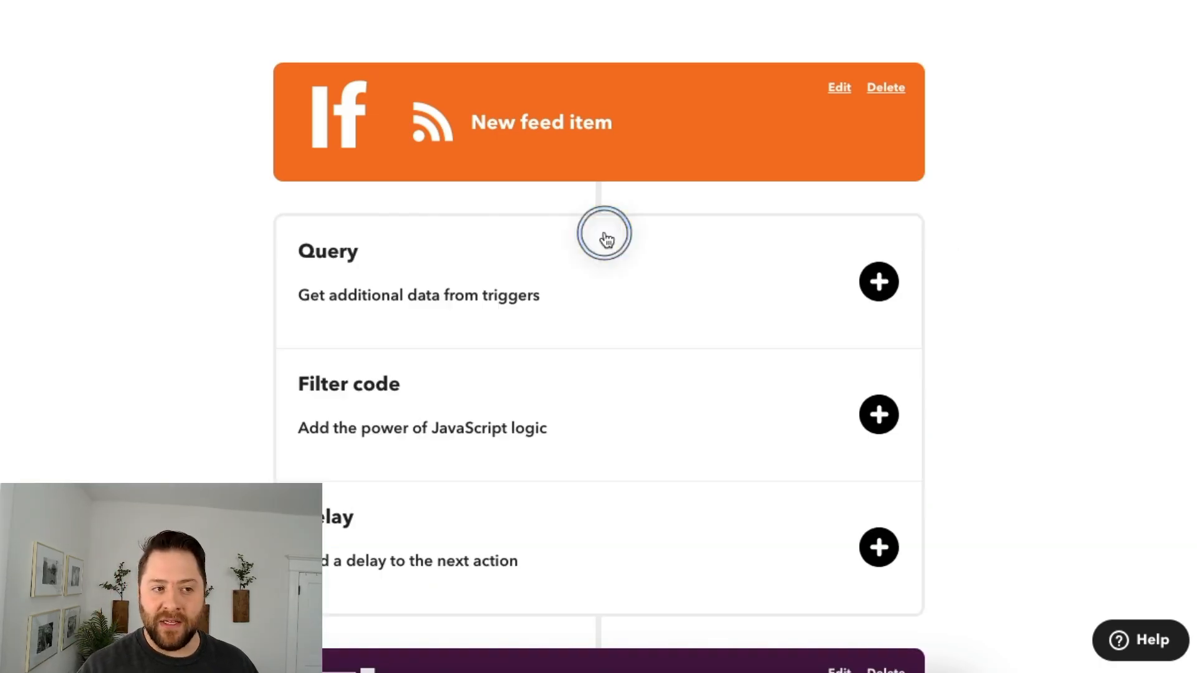
pyautogui.scroll(-1, 604, 240)
pyautogui.click(883, 210)
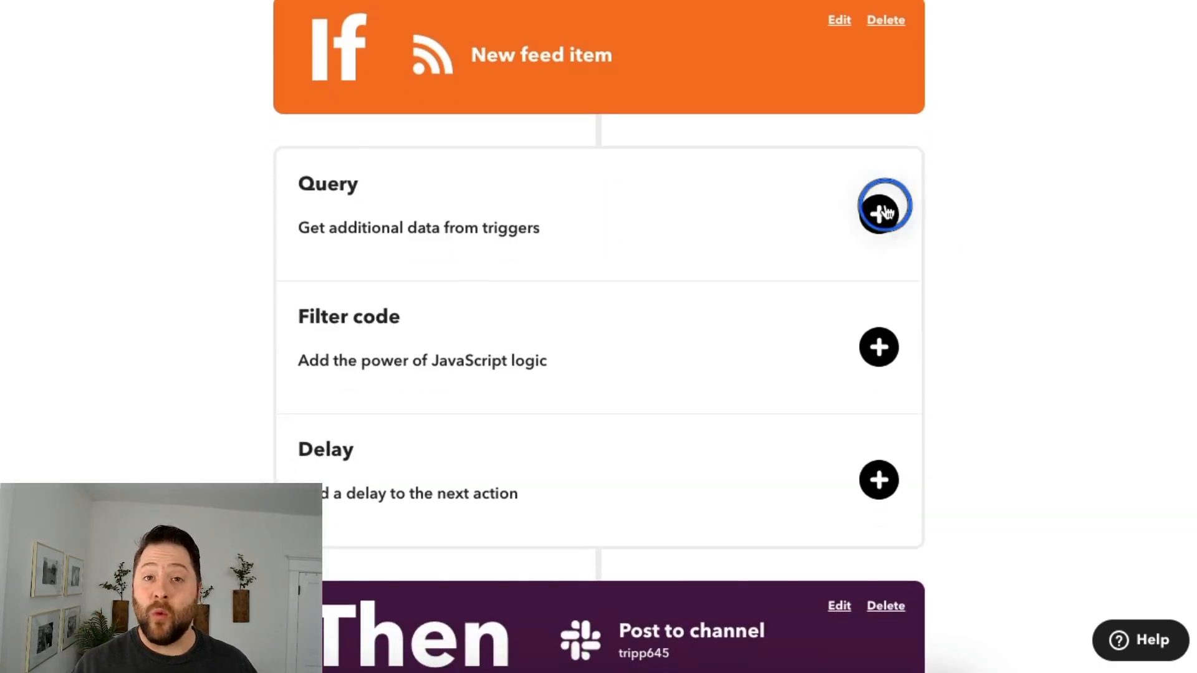
pyautogui.click(708, 121)
pyautogui.write('ai')
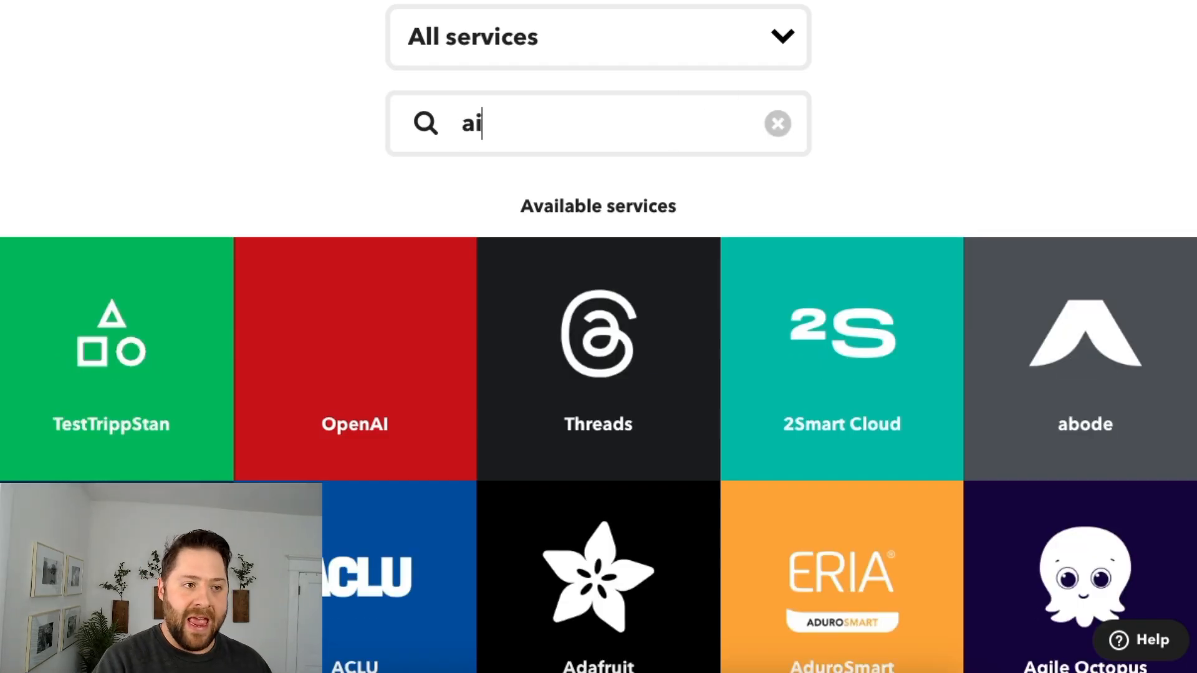
pyautogui.write(' Summ')
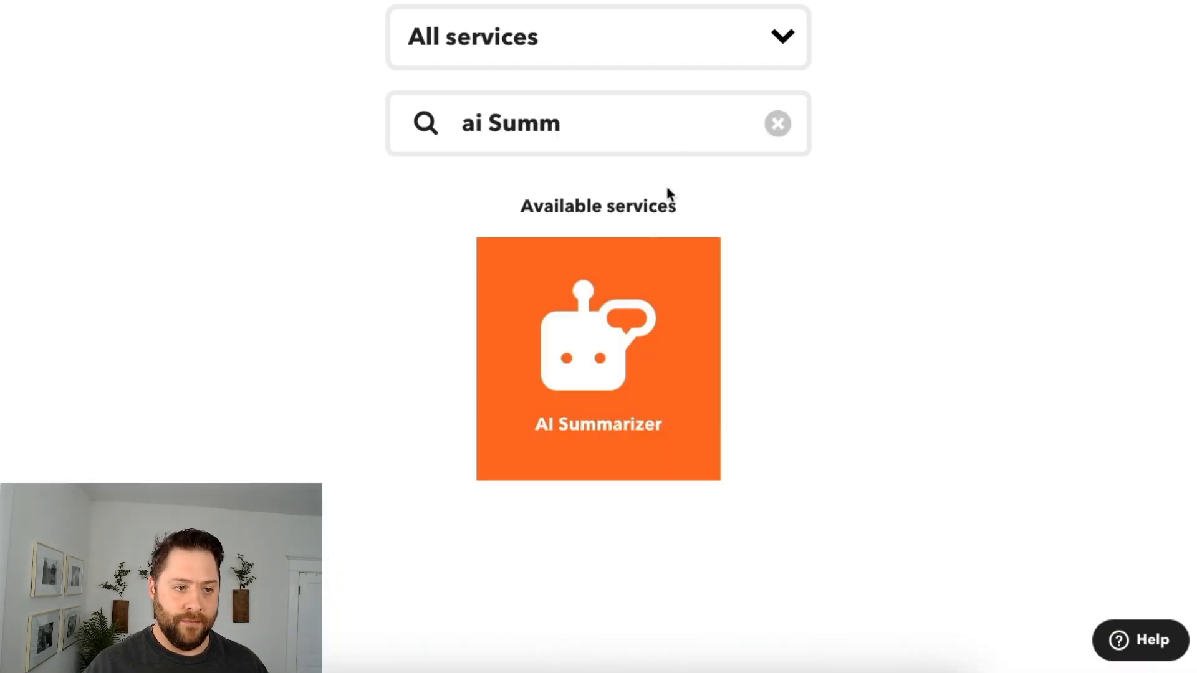
pyautogui.click(623, 378)
pyautogui.scroll(-1, 622, 374)
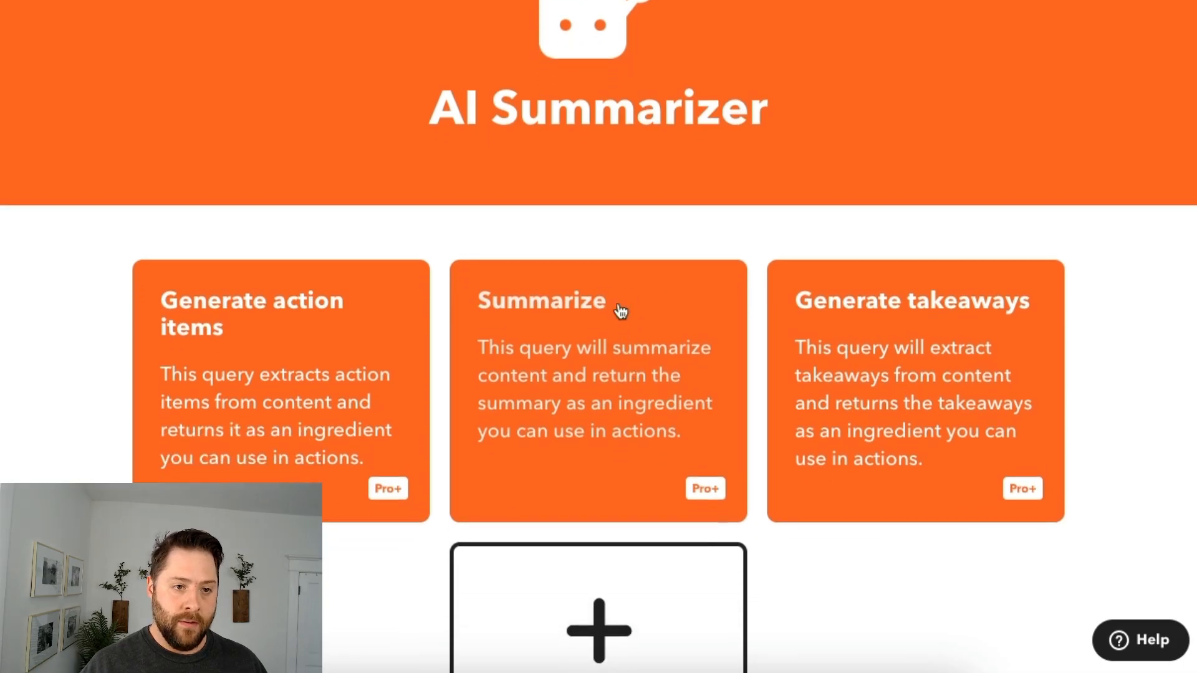
pyautogui.click(621, 312)
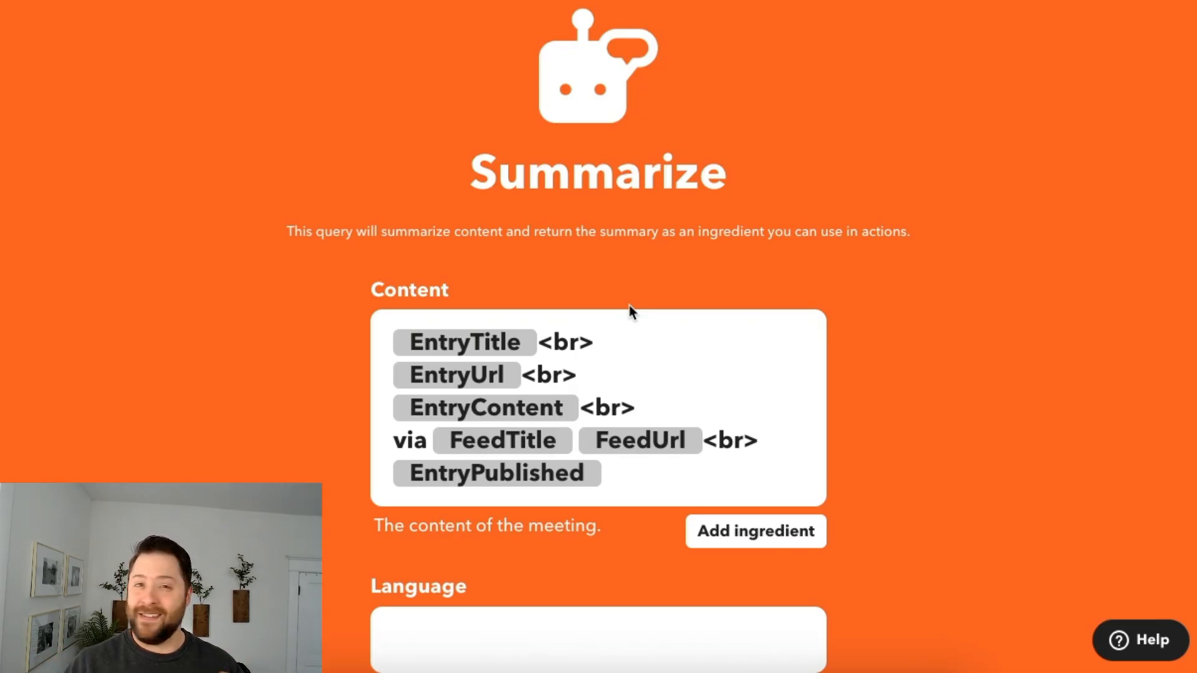
# - Reduce the Summarize query's content to only the EntryContent ingredient and create the query
pyautogui.scroll(-2, 630, 309)
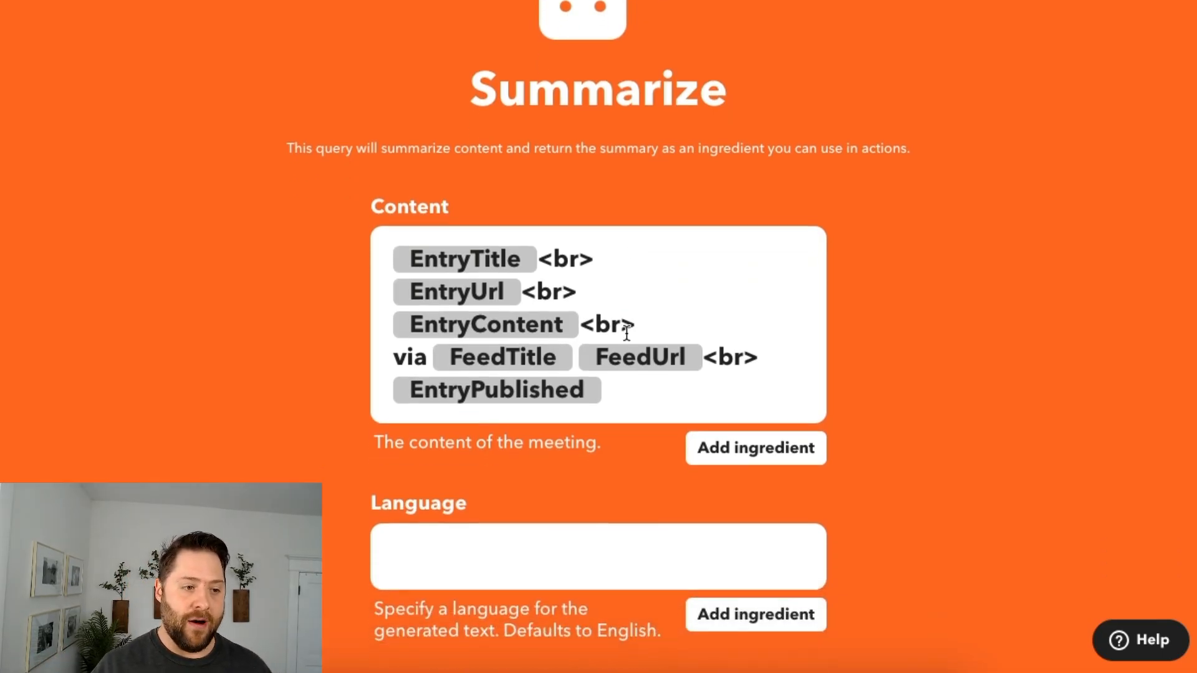
pyautogui.moveTo(582, 248); pyautogui.dragTo(382, 201)
pyautogui.press('Delete')
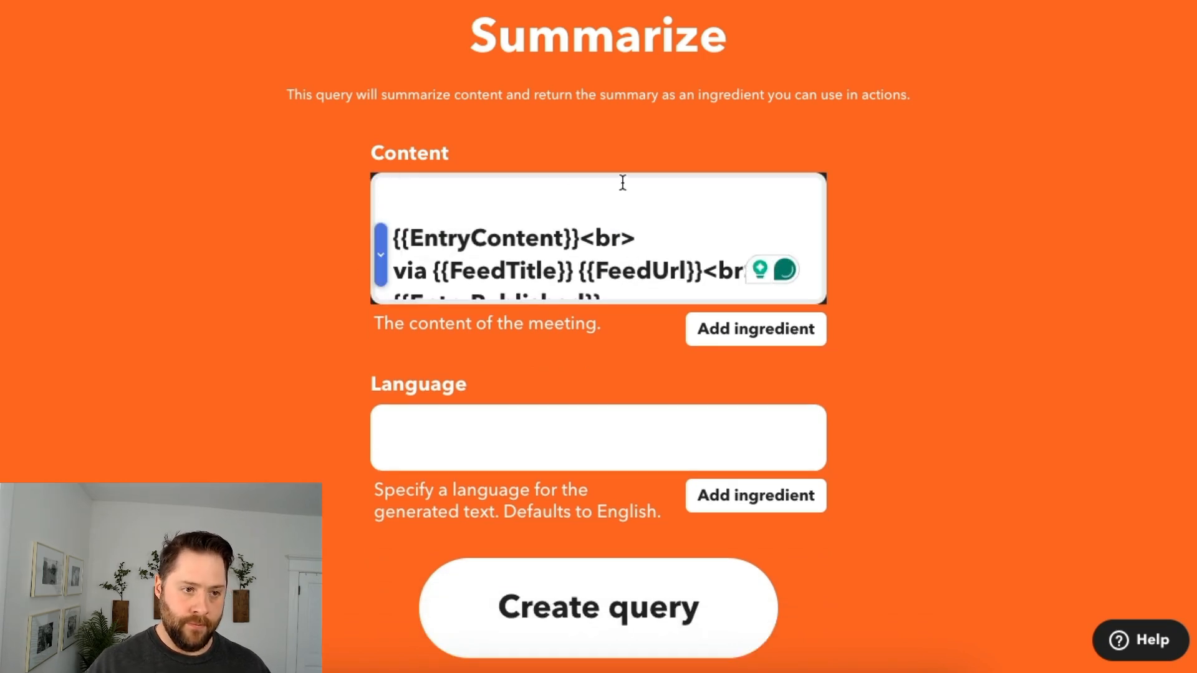
pyautogui.press('Delete')
pyautogui.moveTo(622, 279); pyautogui.dragTo(587, 215)
pyautogui.press('Delete')
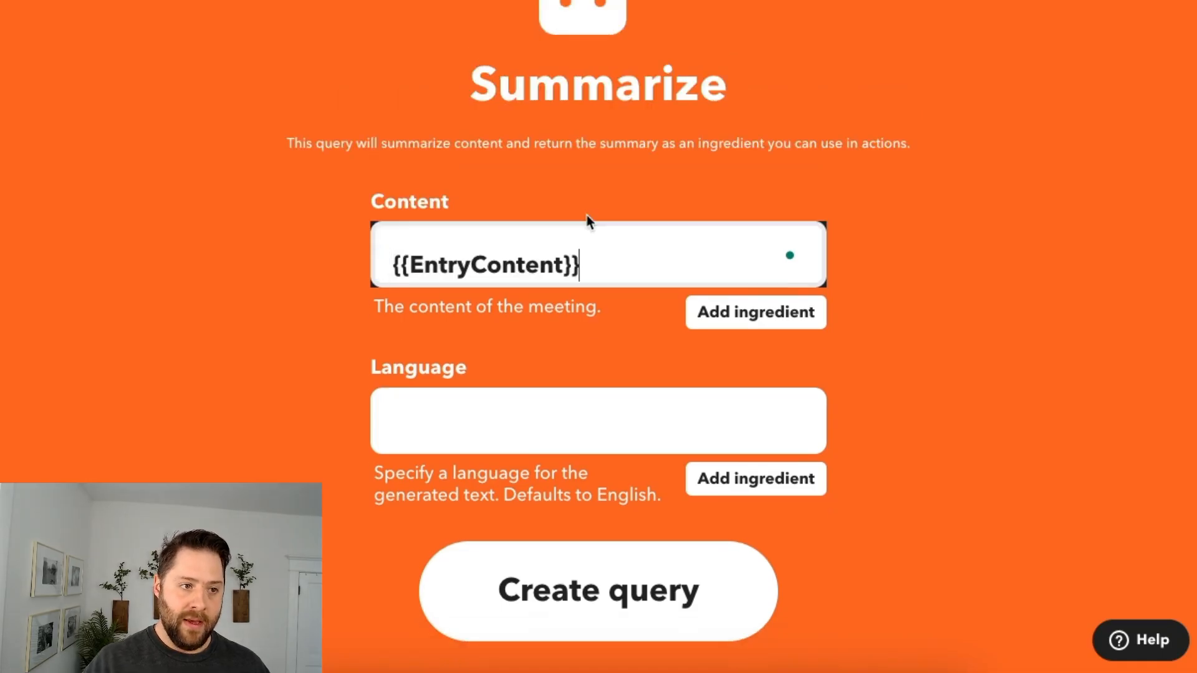
pyautogui.click(387, 262)
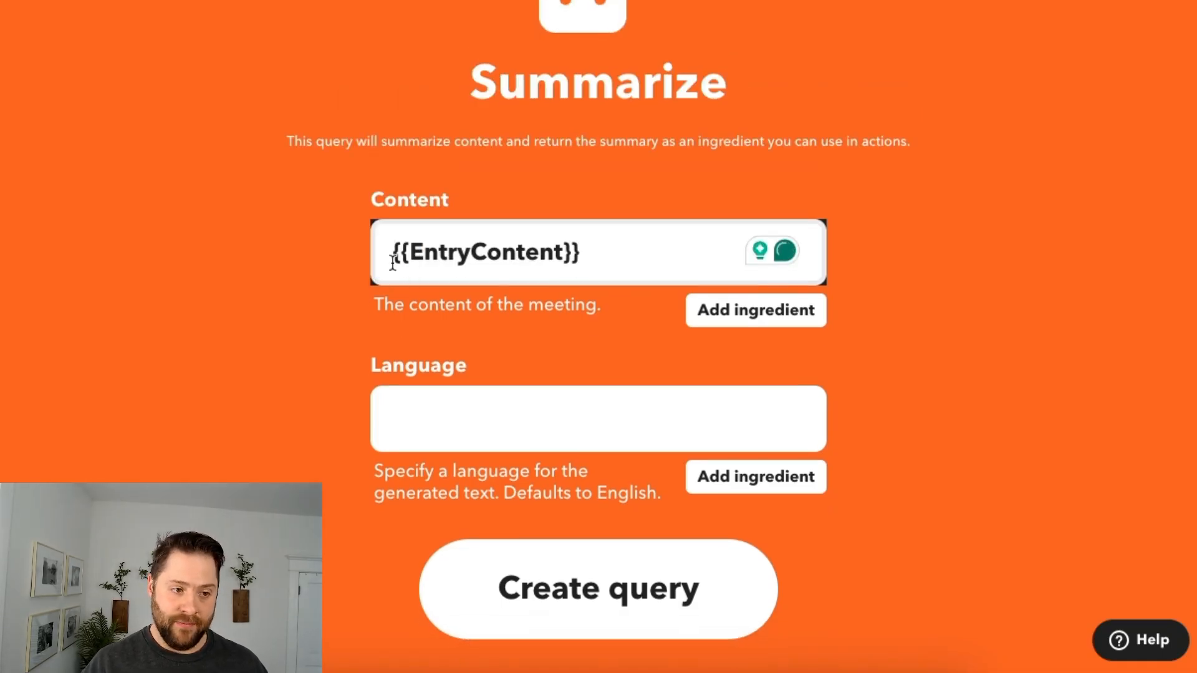
pyautogui.click(574, 614)
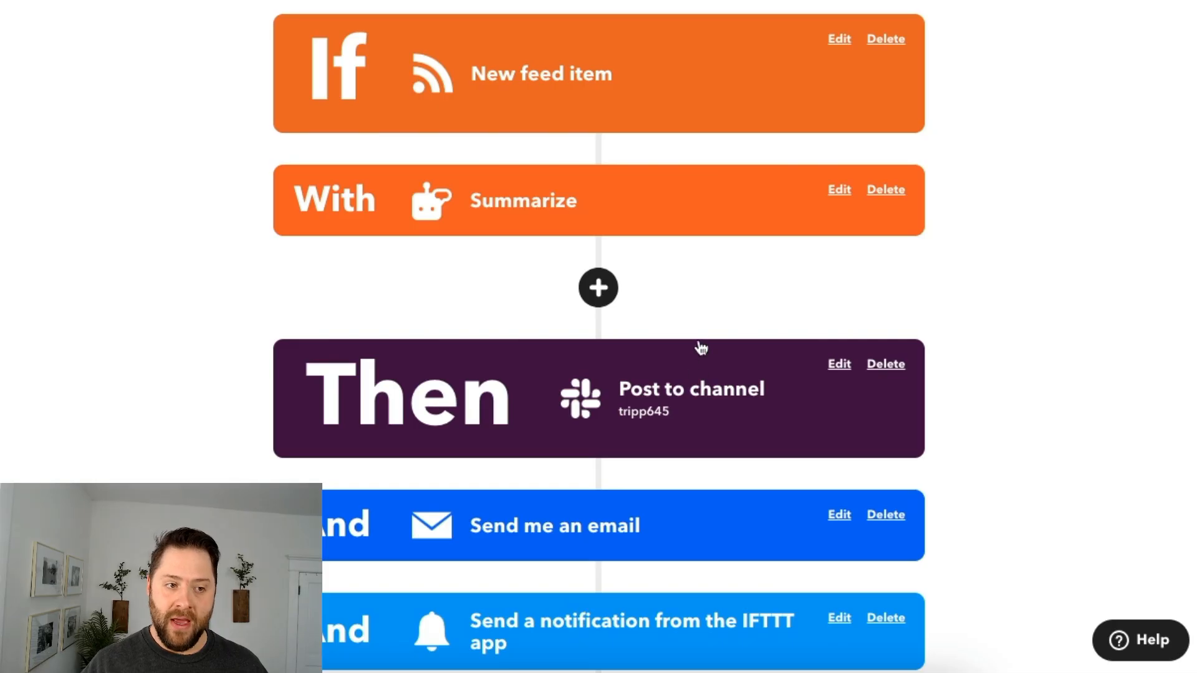
# - Append the AI Summarizer's Summary ingredient to the Slack Post to channel message and update the action
pyautogui.click(690, 383)
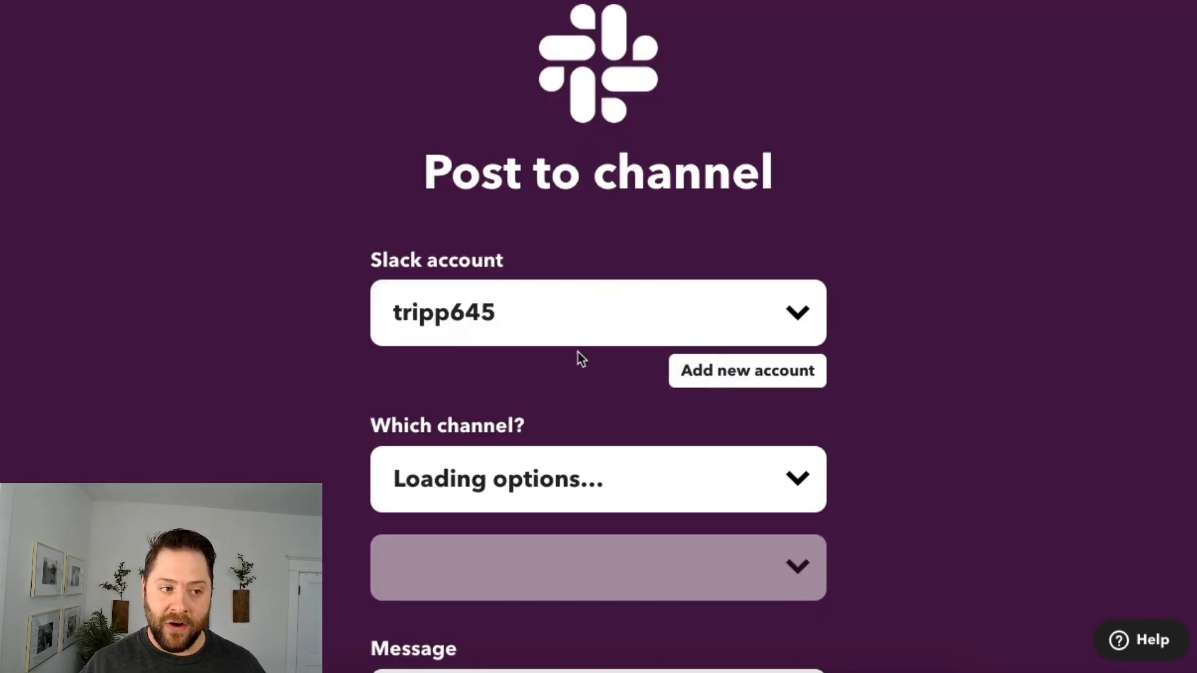
pyautogui.scroll(-6, 561, 349)
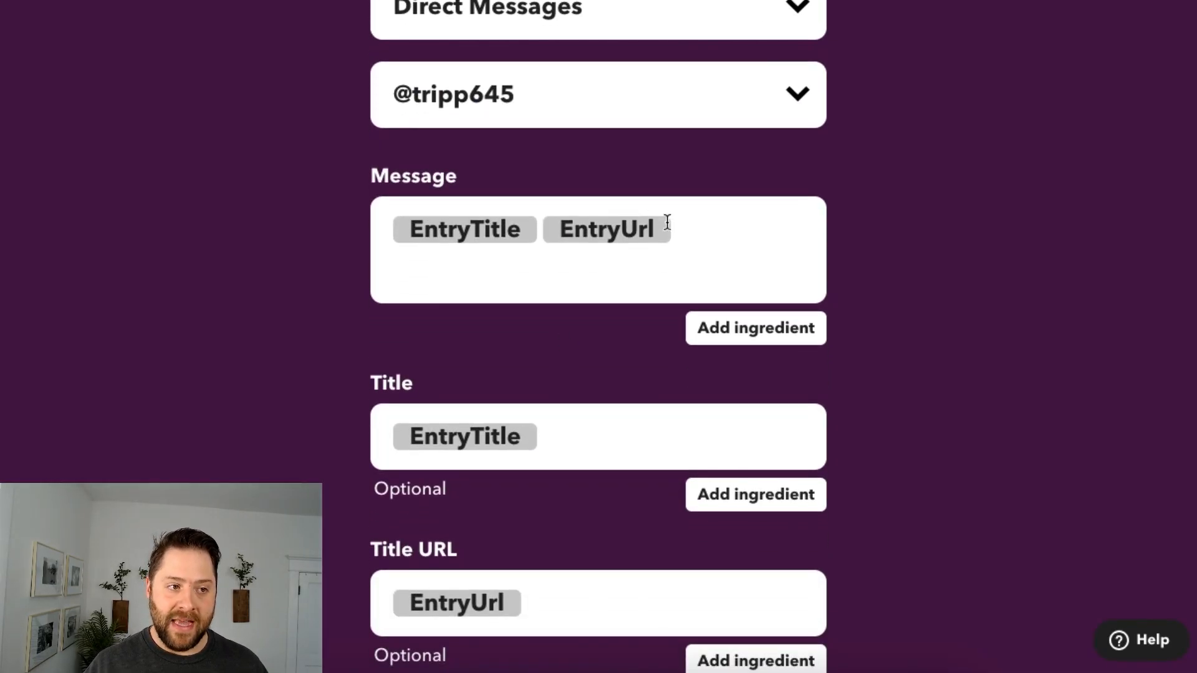
pyautogui.click(680, 231)
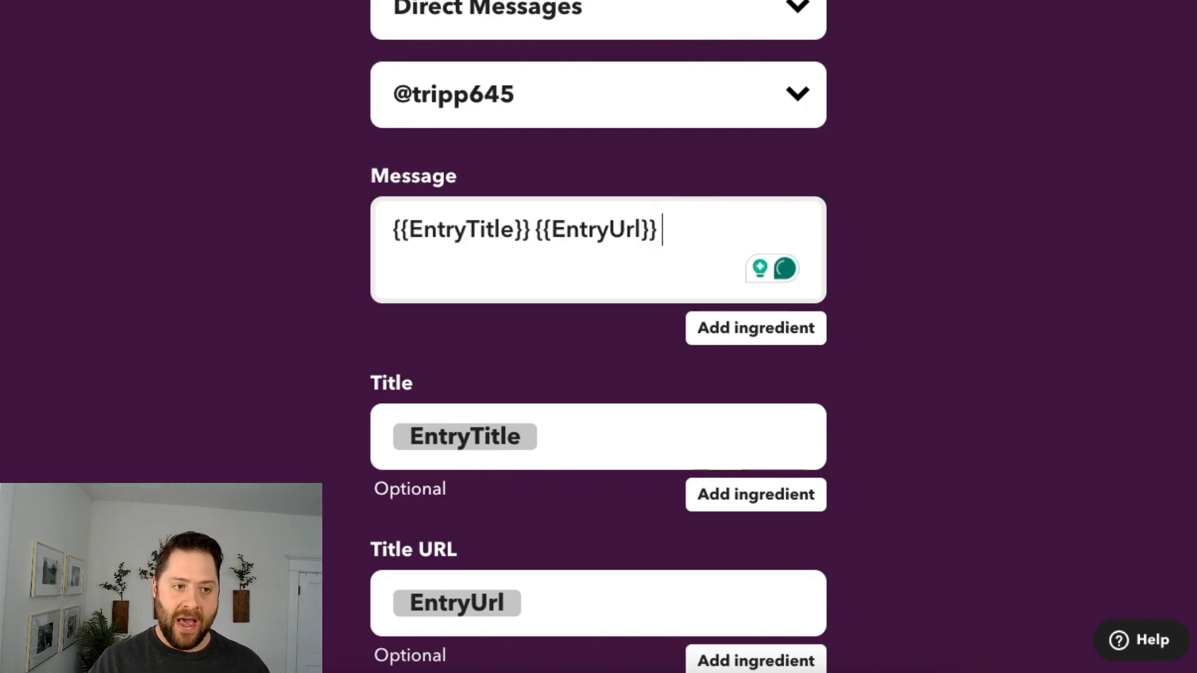
pyautogui.click(748, 330)
pyautogui.click(742, 378)
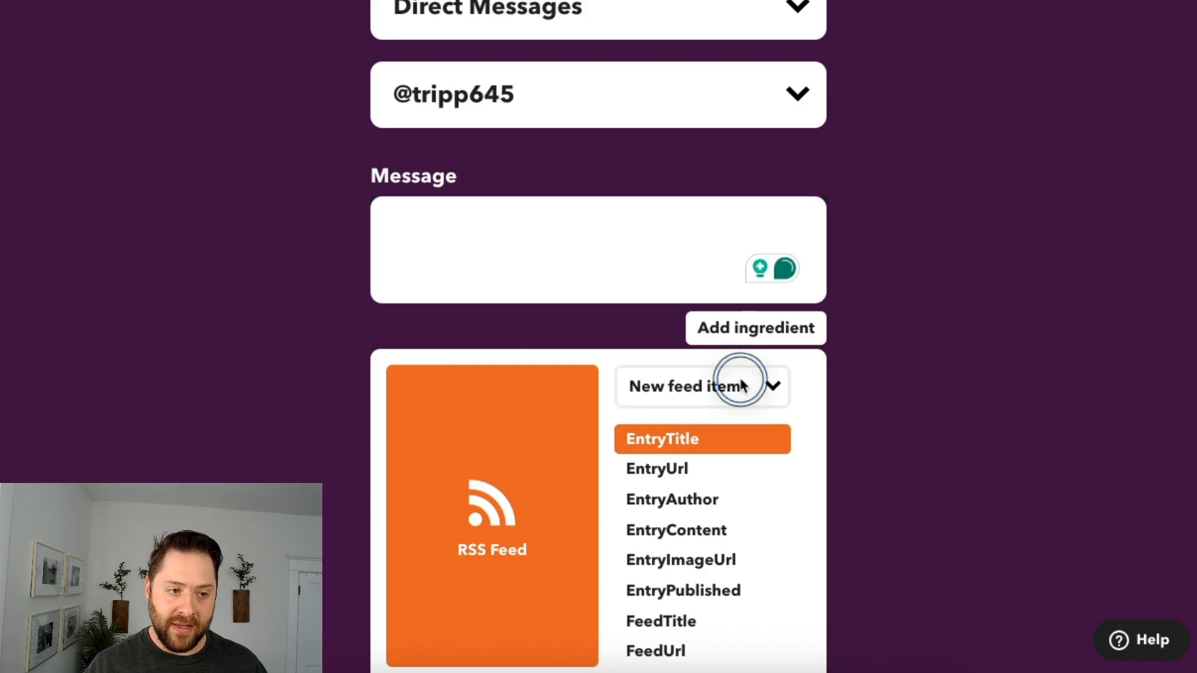
pyautogui.click(733, 438)
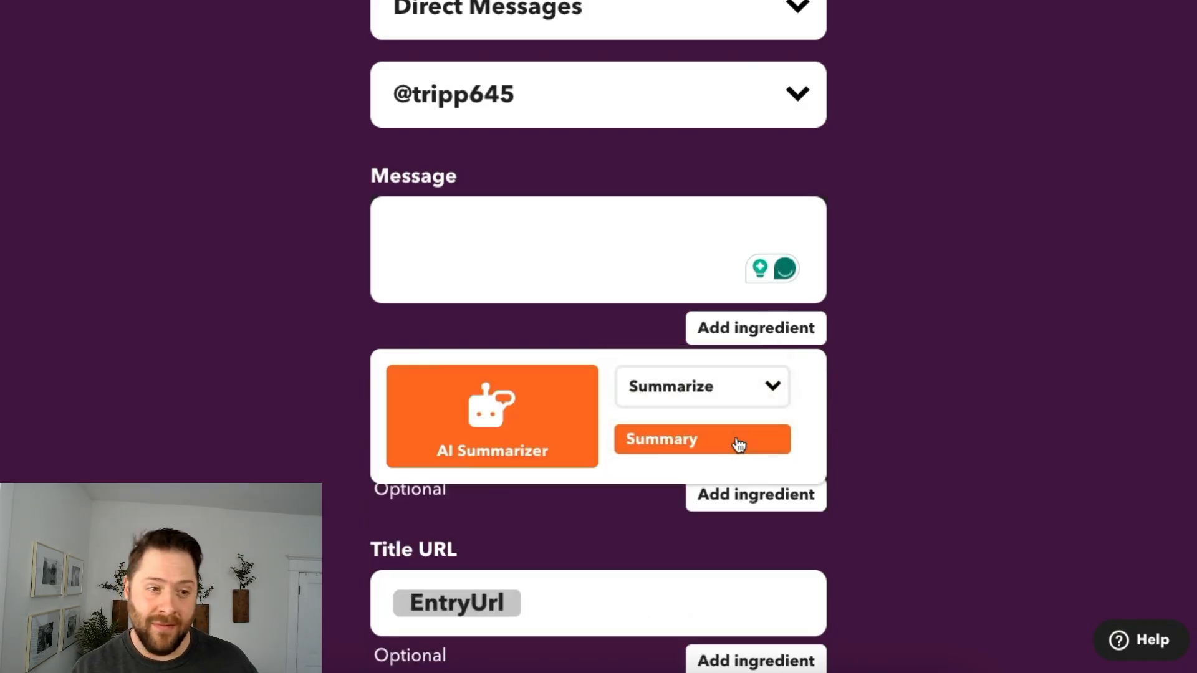
pyautogui.click(701, 443)
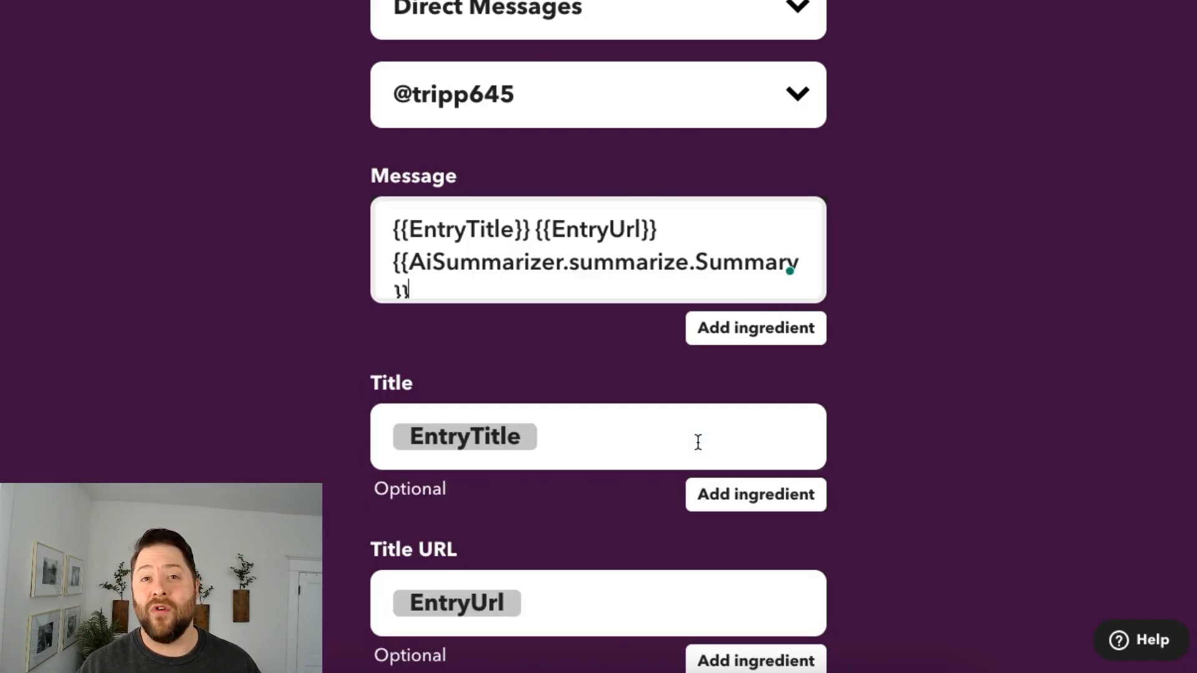
pyautogui.scroll(-5, 635, 350)
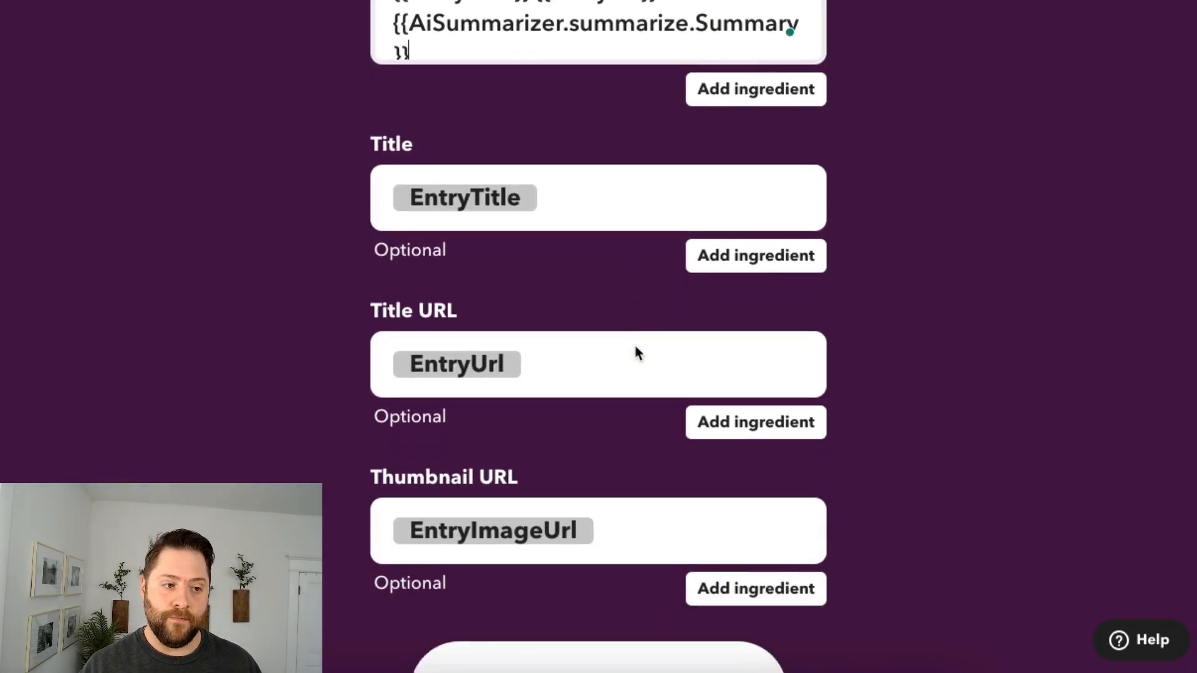
pyautogui.click(631, 564)
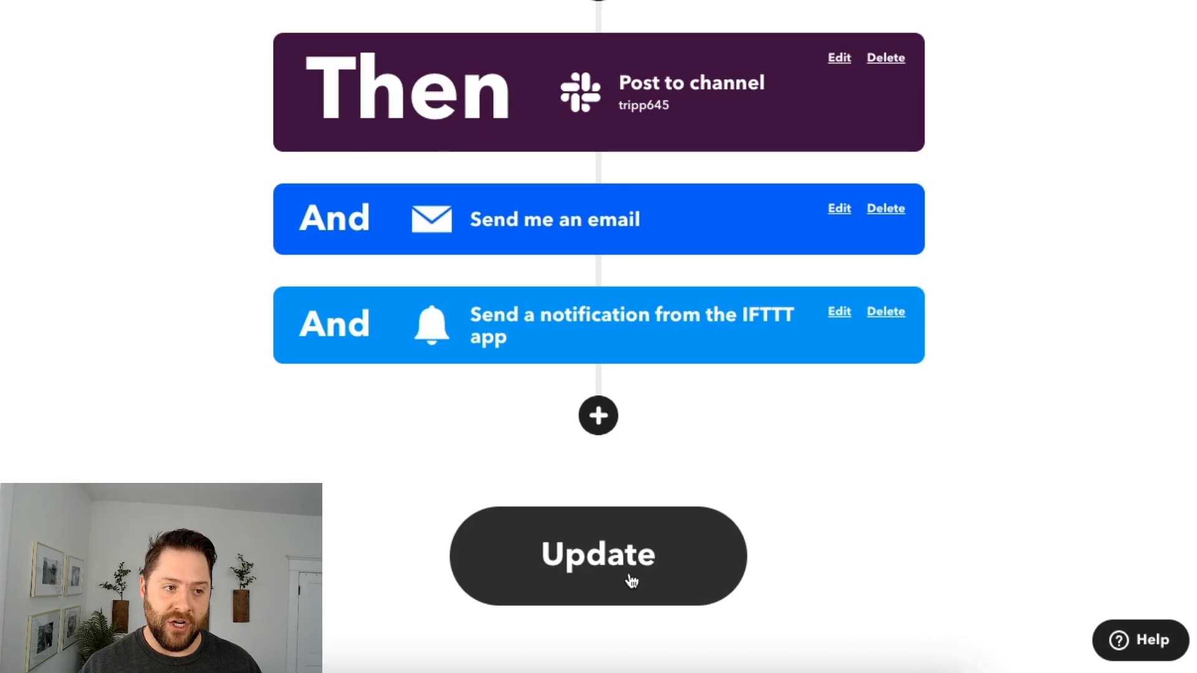
# - Replace the entire body of the Send me an email action with the feed item's EntryUrl ingredient
pyautogui.click(658, 220)
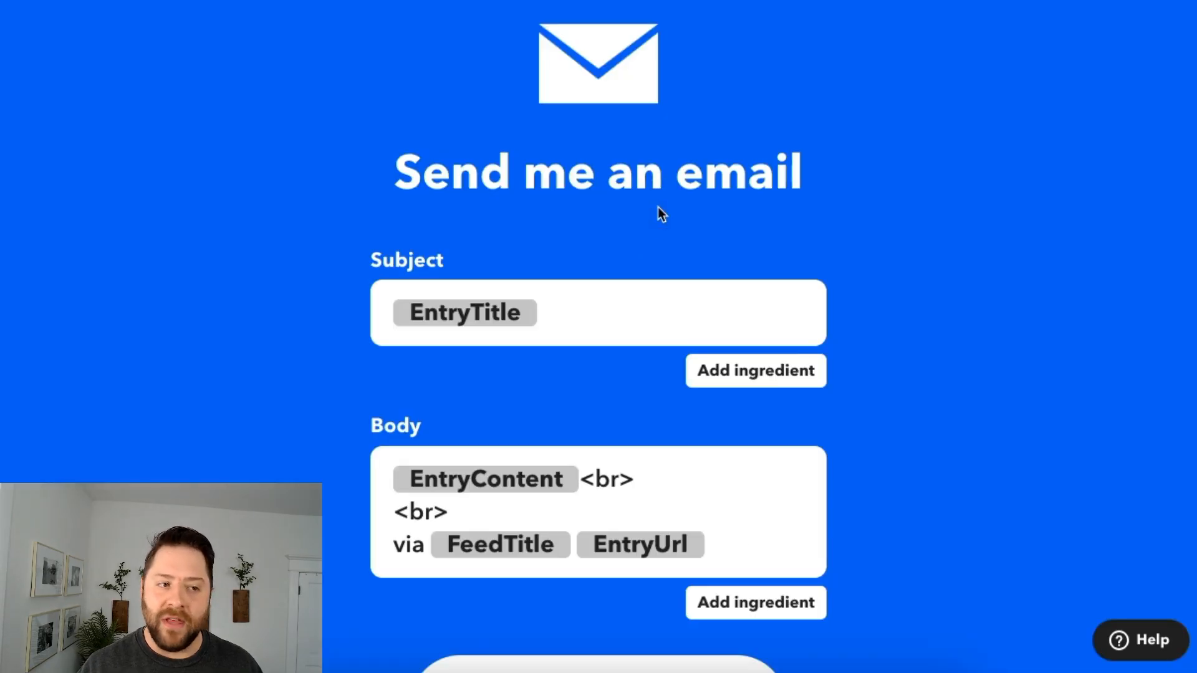
pyautogui.moveTo(717, 553); pyautogui.dragTo(359, 460)
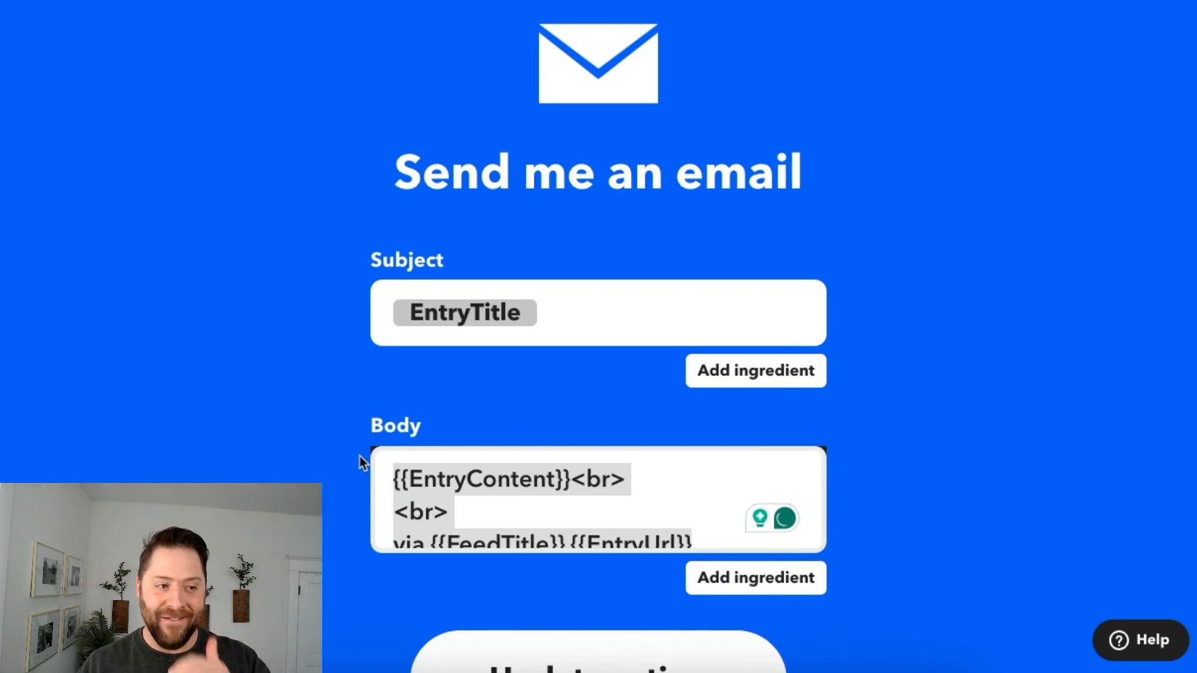
pyautogui.press('BackSpace')
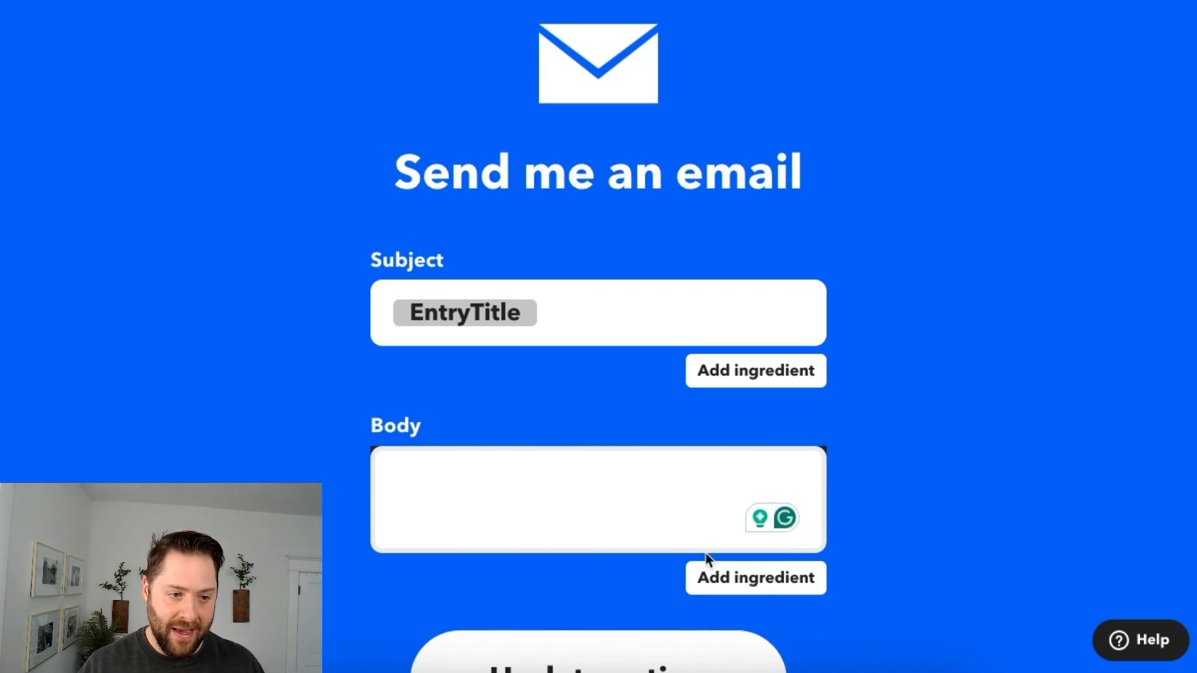
pyautogui.click(721, 574)
pyautogui.scroll(-2, 724, 580)
pyautogui.scroll(-1, 723, 581)
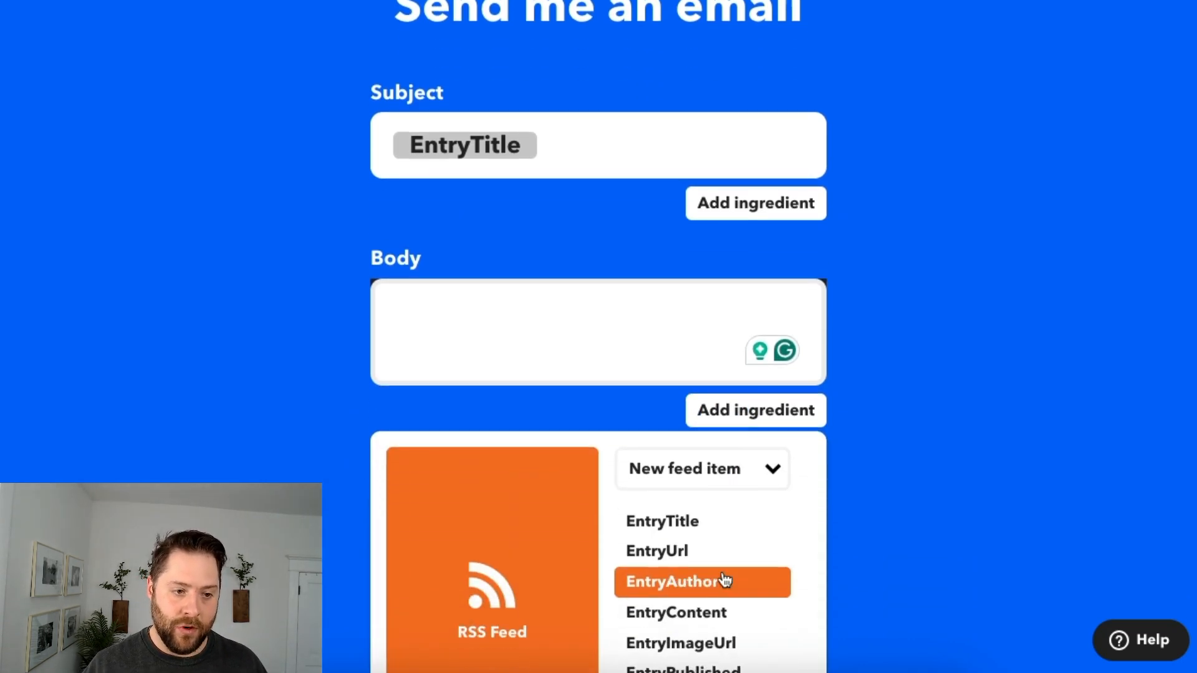
pyautogui.click(721, 552)
pyautogui.click(746, 470)
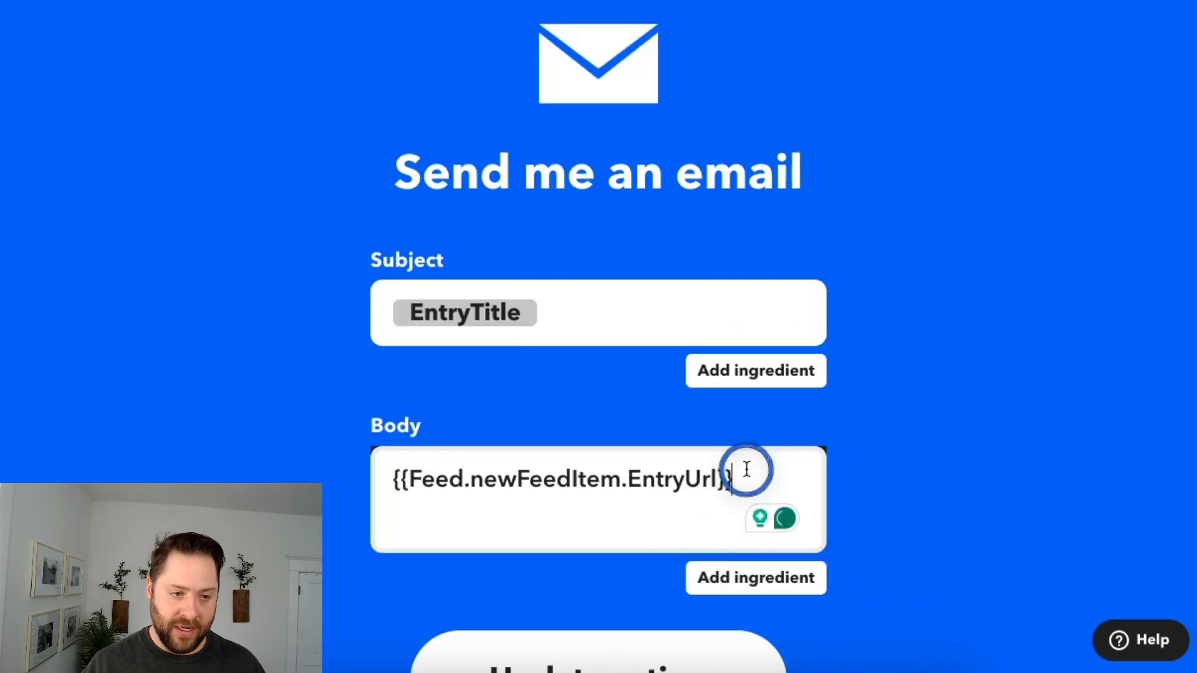
# - Add the AI Summarizer's Summary ingredient on a new line of the email body and update the action
pyautogui.click(726, 574)
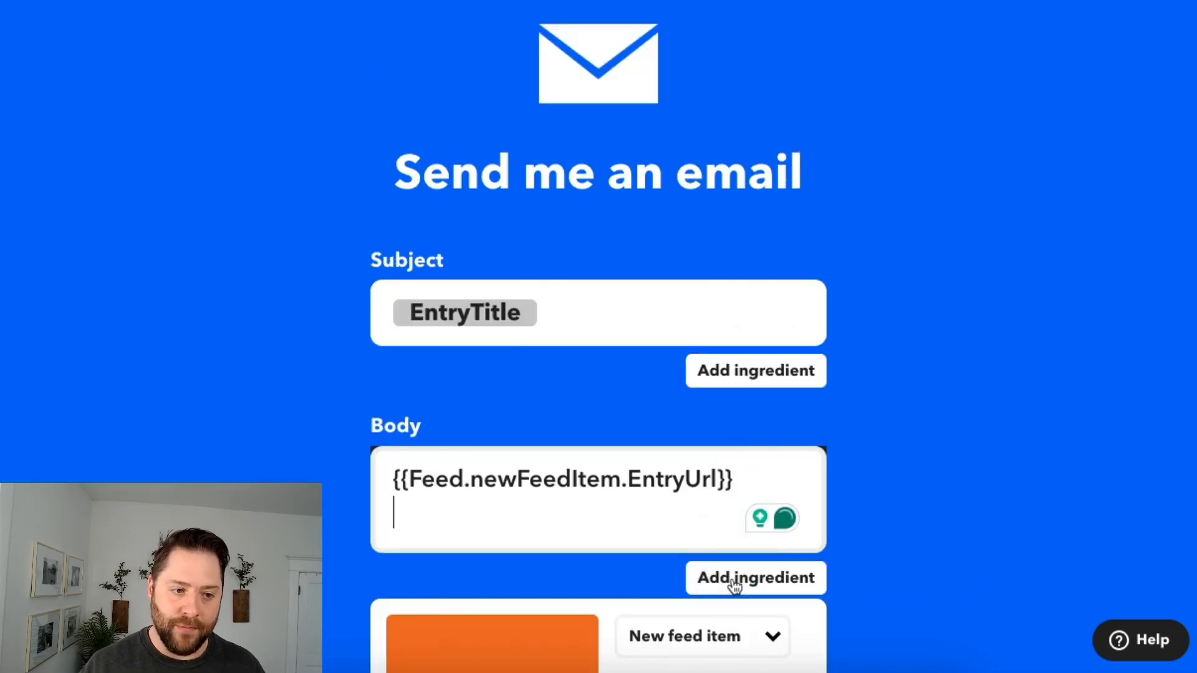
pyautogui.scroll(-3, 729, 577)
pyautogui.click(722, 476)
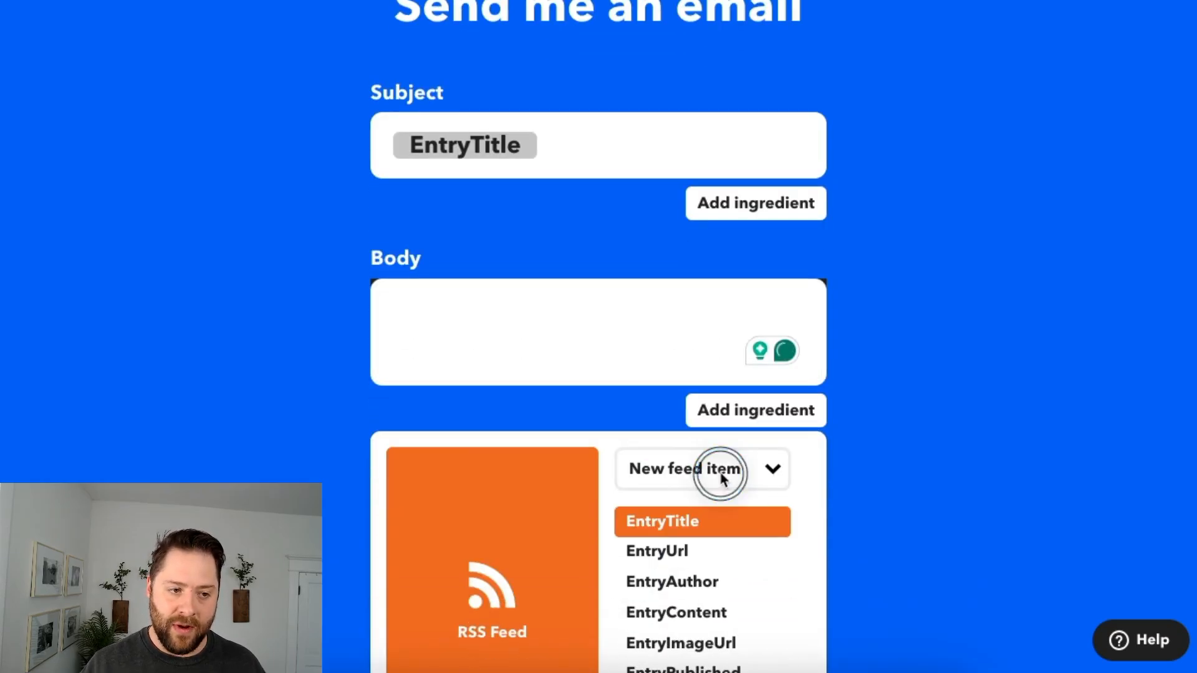
pyautogui.click(716, 510)
pyautogui.scroll(-2, 652, 445)
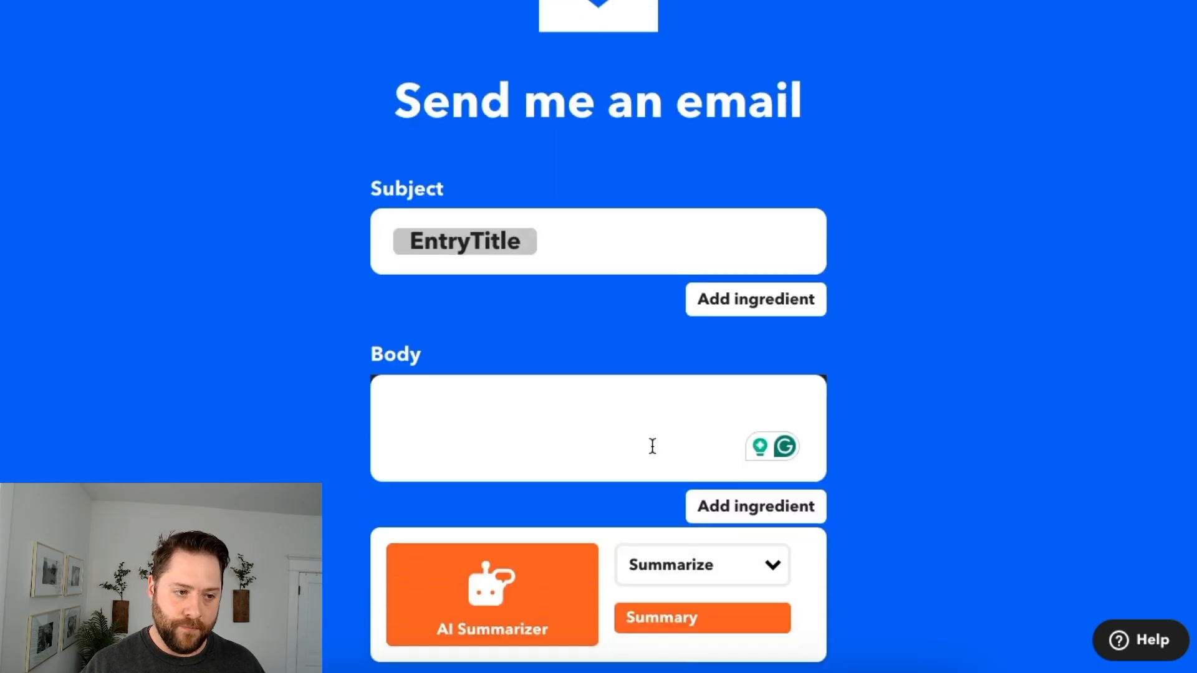
pyautogui.click(674, 606)
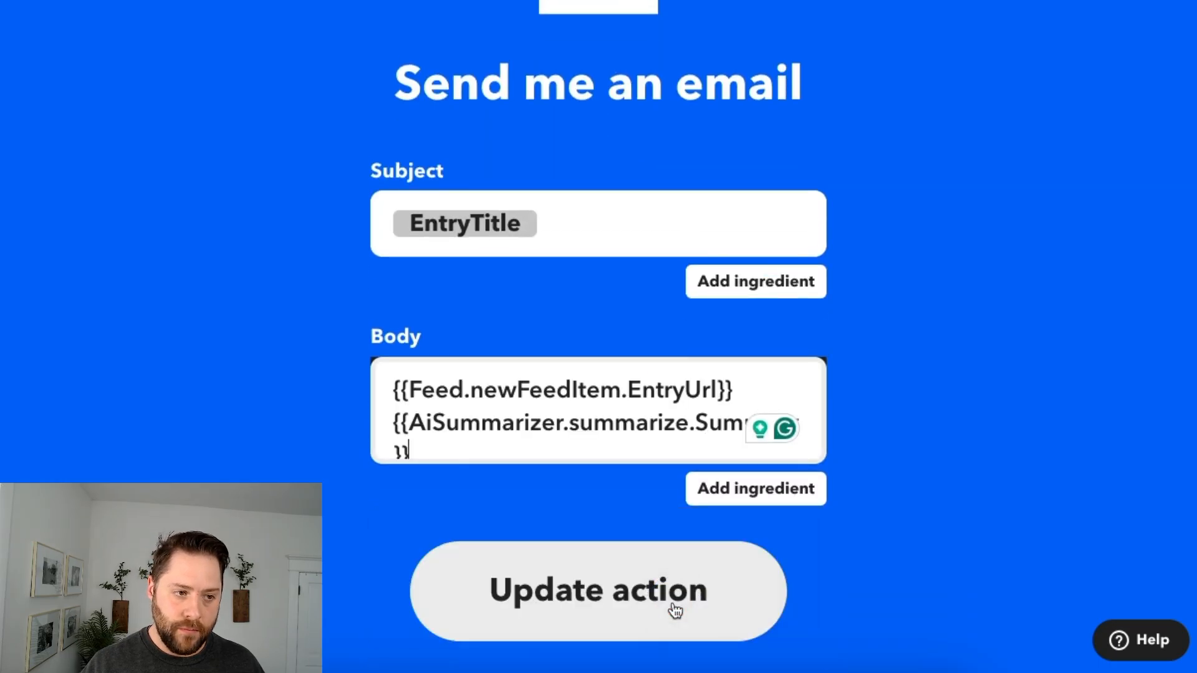
pyautogui.click(603, 569)
# - Edit the IFTTT app notification's message, removing "New entry from {{FeedTitle}}:" so only the EntryTitle ingredient is left
pyautogui.scroll(-5, 611, 523)
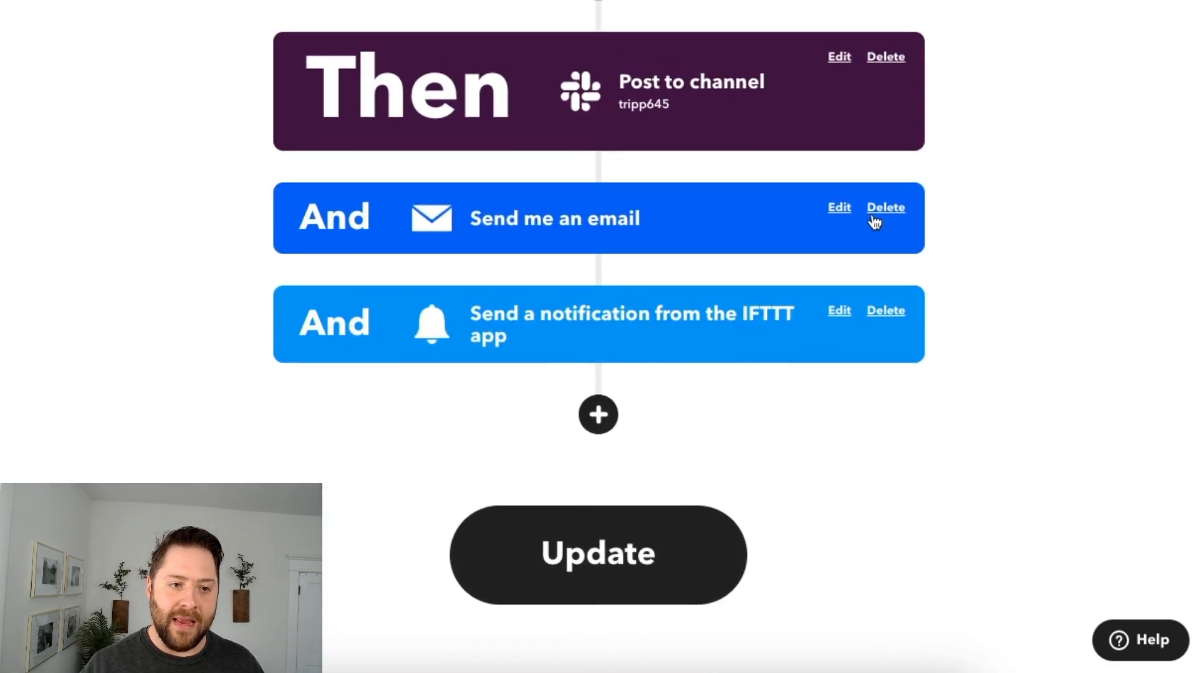
pyautogui.click(835, 312)
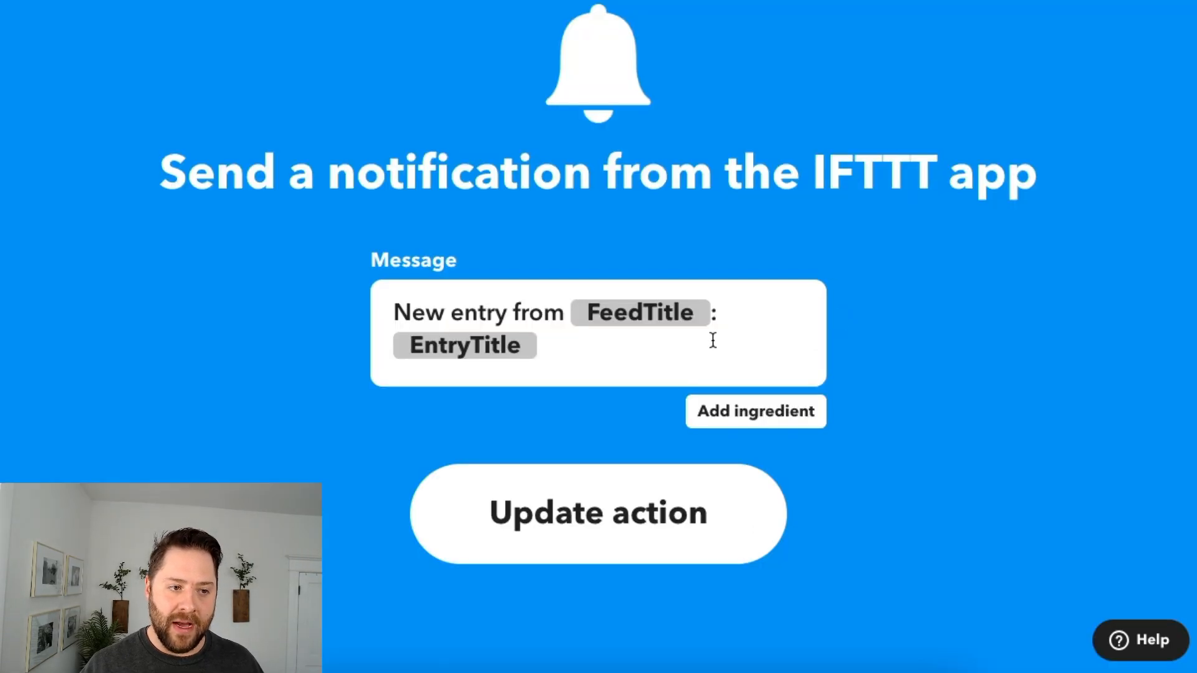
pyautogui.click(710, 339)
pyautogui.moveTo(721, 307); pyautogui.dragTo(286, 339)
pyautogui.click(404, 312)
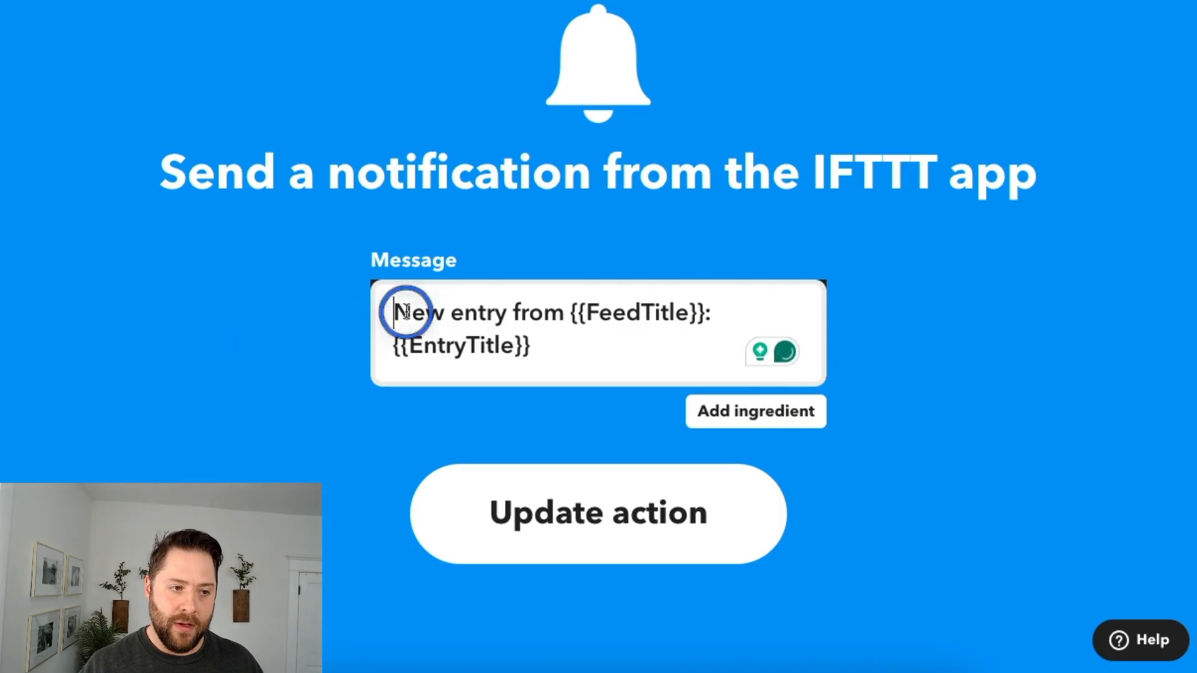
pyautogui.moveTo(390, 309); pyautogui.dragTo(775, 310)
pyautogui.press('BackSpace')
pyautogui.click(633, 317)
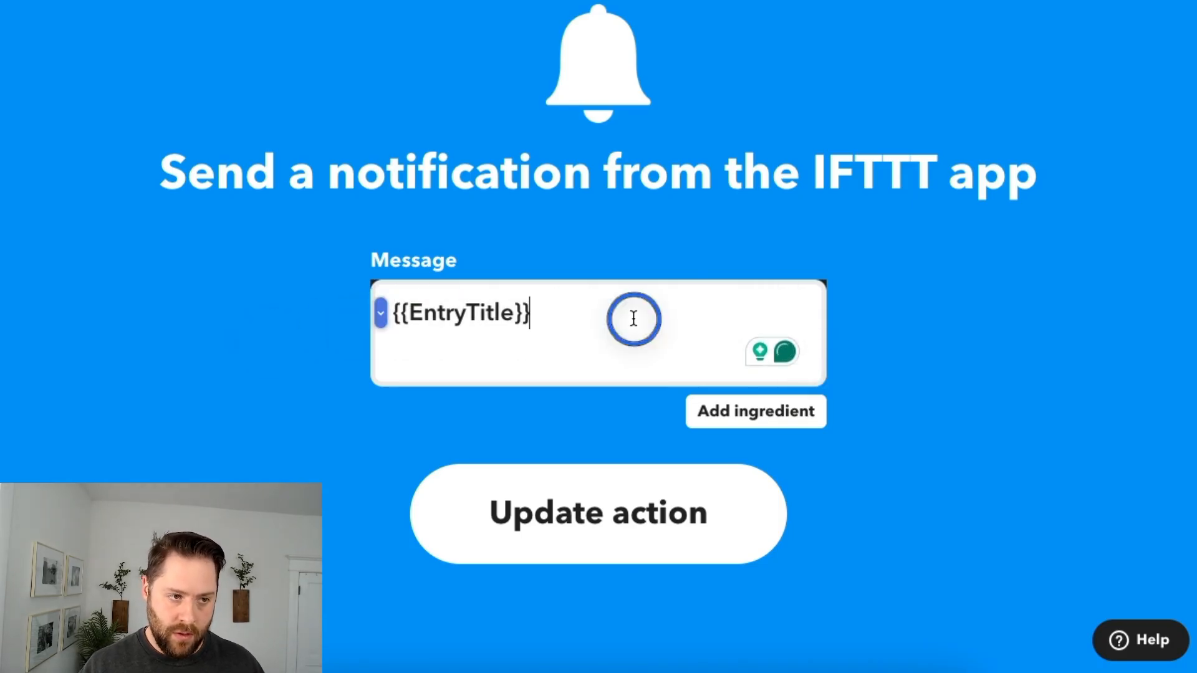
# - Add the AI Summarizer's Summary ingredient on a new line below EntryTitle in the notification message
pyautogui.press('Return')
pyautogui.click(723, 414)
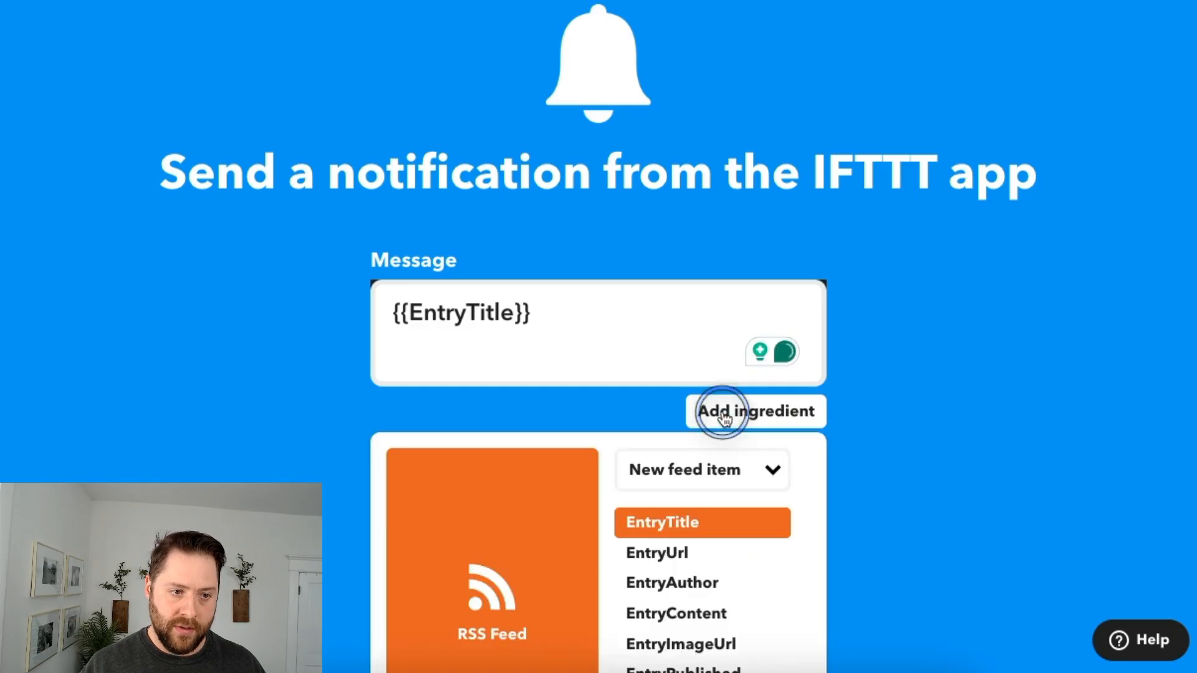
pyautogui.click(716, 479)
pyautogui.click(706, 520)
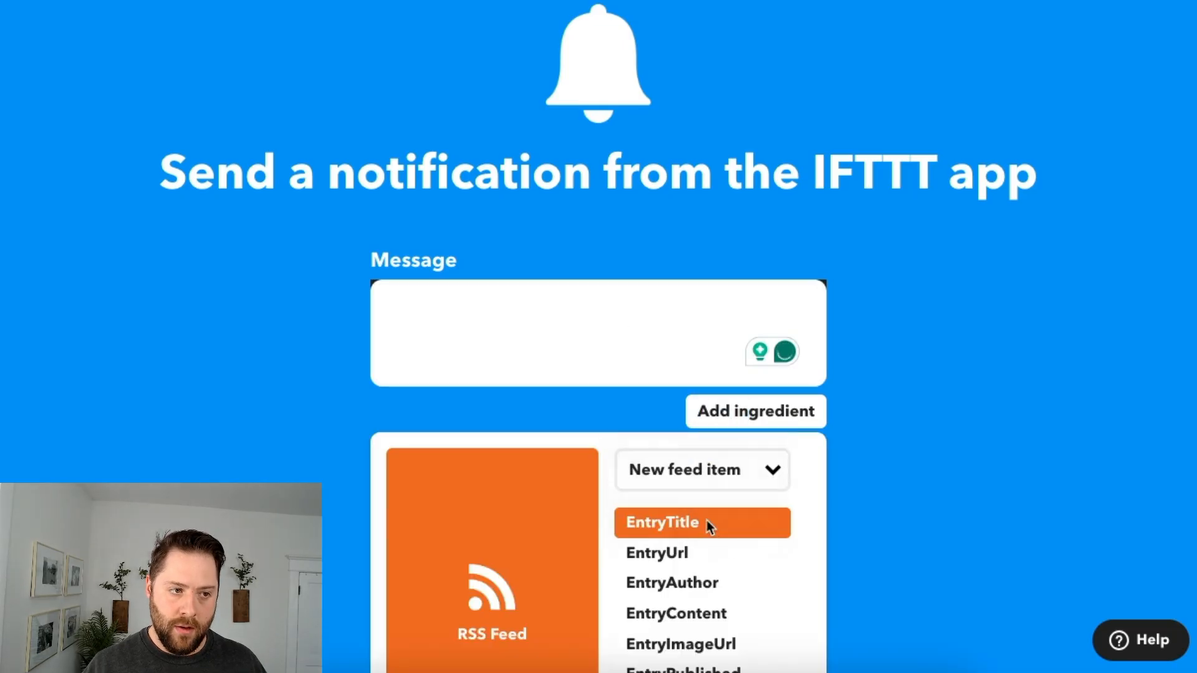
pyautogui.click(708, 524)
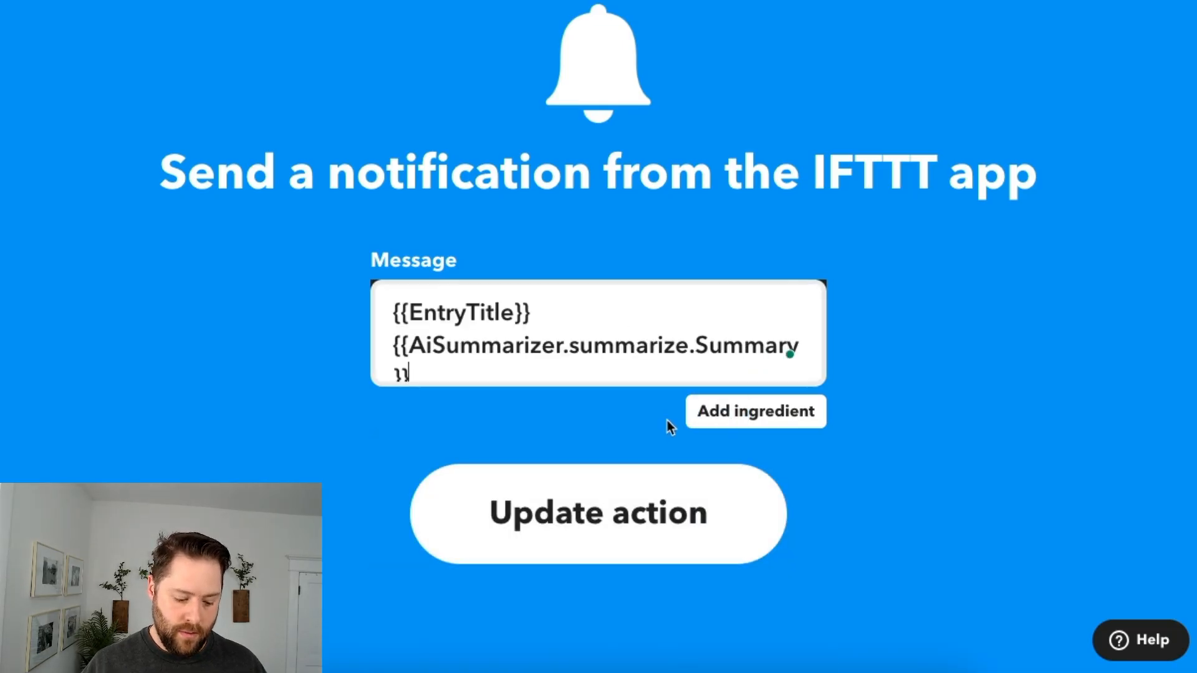
# - Add the feed item's EntryUrl ingredient after the Summary in the notification message and update the action
pyautogui.click(722, 426)
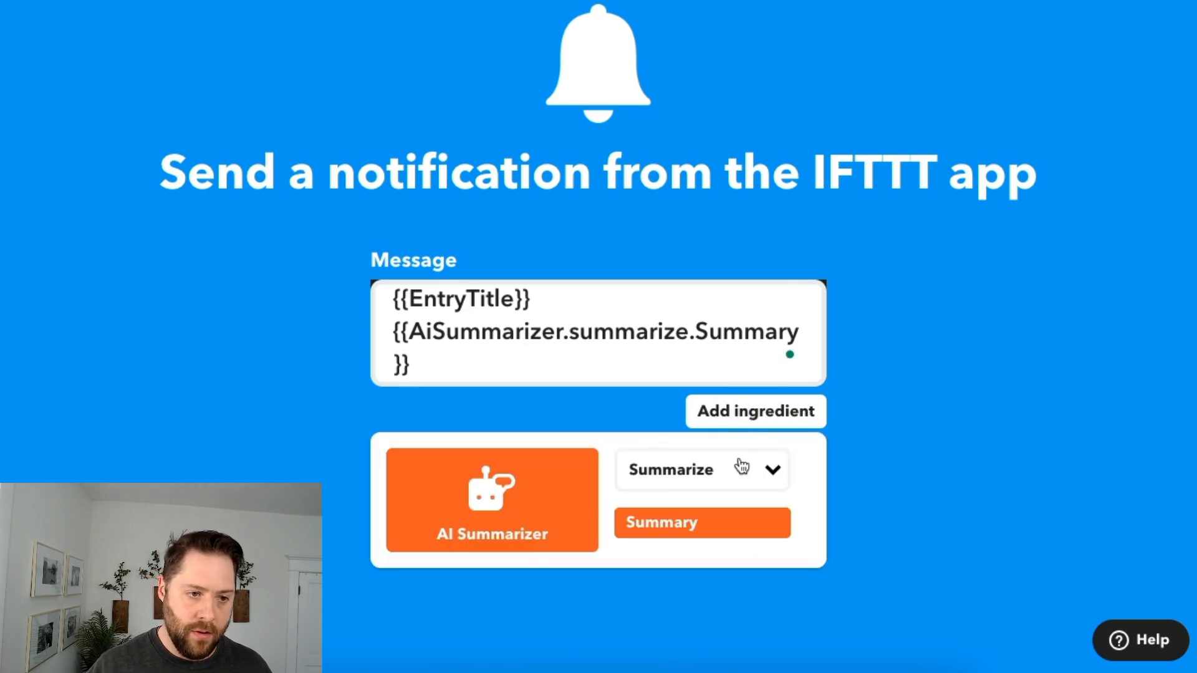
pyautogui.click(740, 466)
pyautogui.click(738, 422)
pyautogui.scroll(-2, 740, 425)
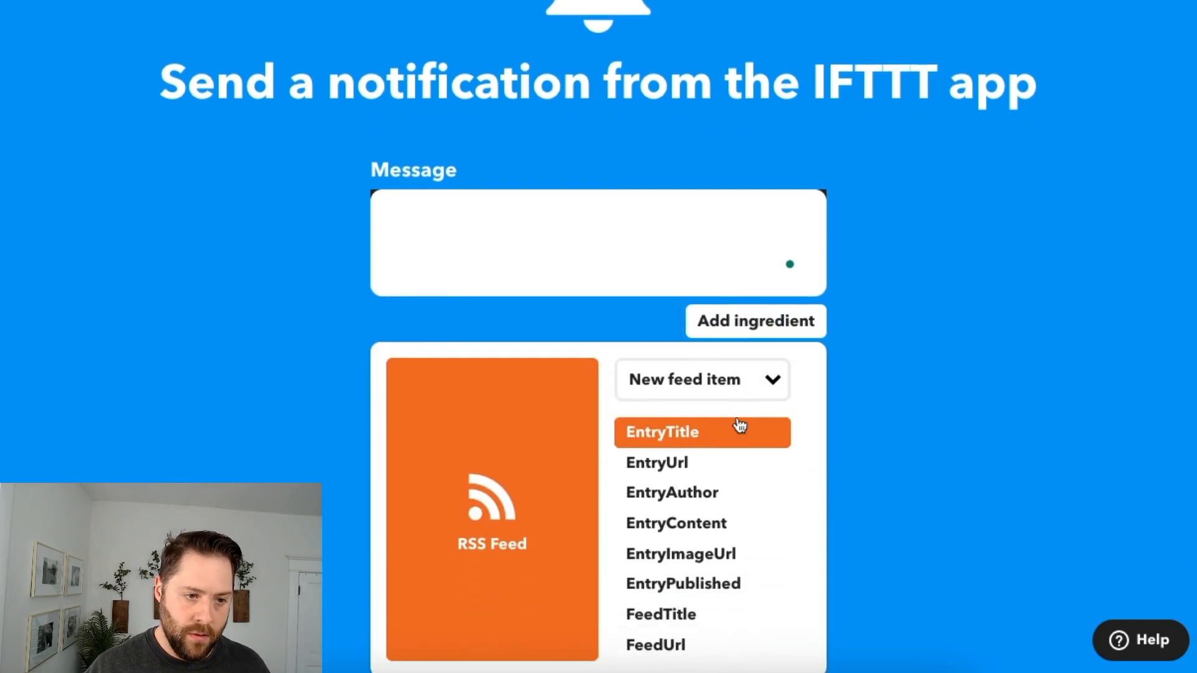
pyautogui.click(716, 459)
pyautogui.click(673, 490)
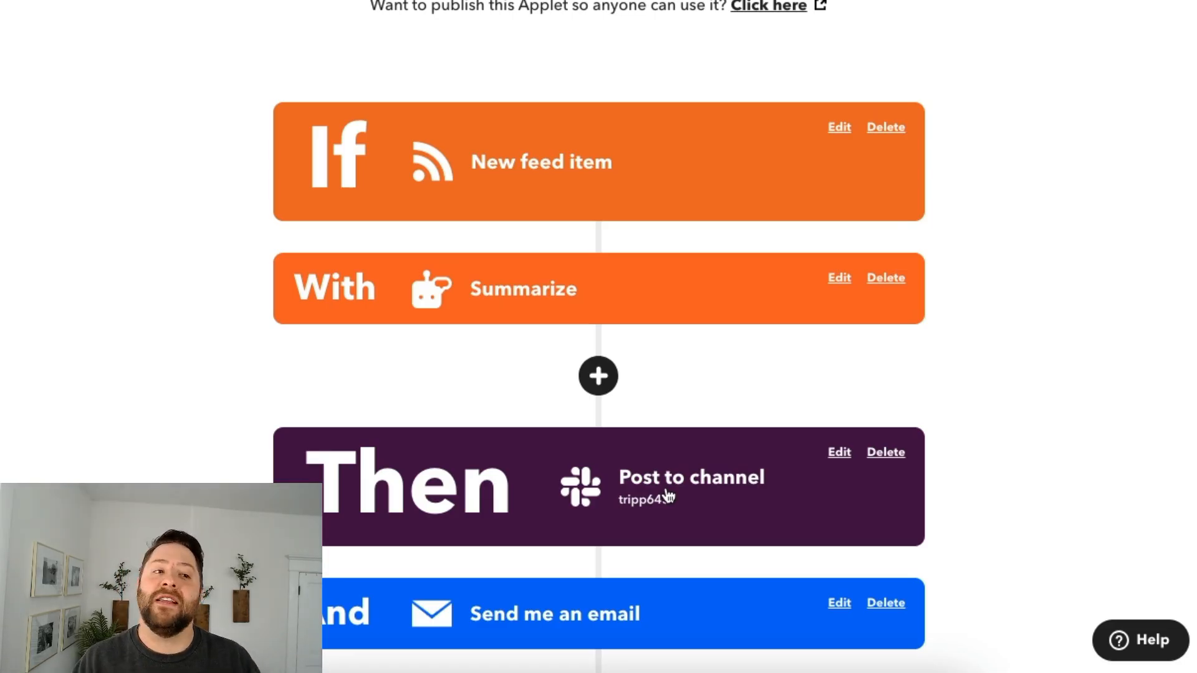
# - Open the Bon Appetit-to-Slack applet for editing and show what can be inserted between its trigger and the Slack action
pyautogui.scroll(-6, 649, 499)
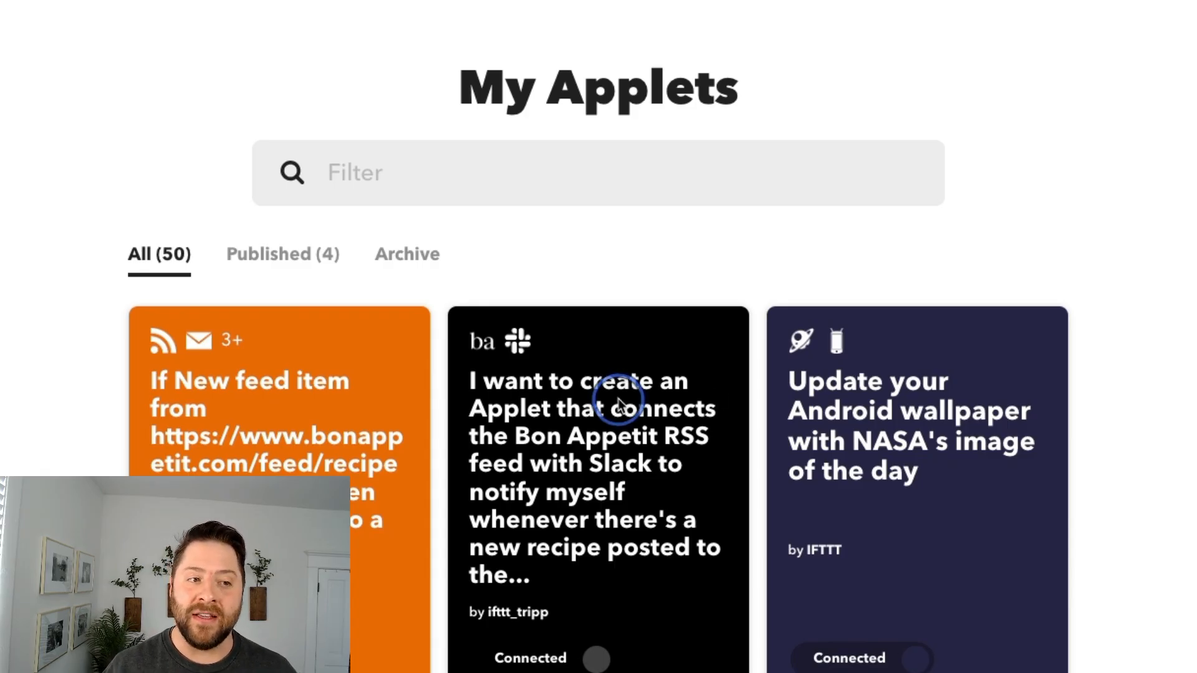
pyautogui.click(588, 561)
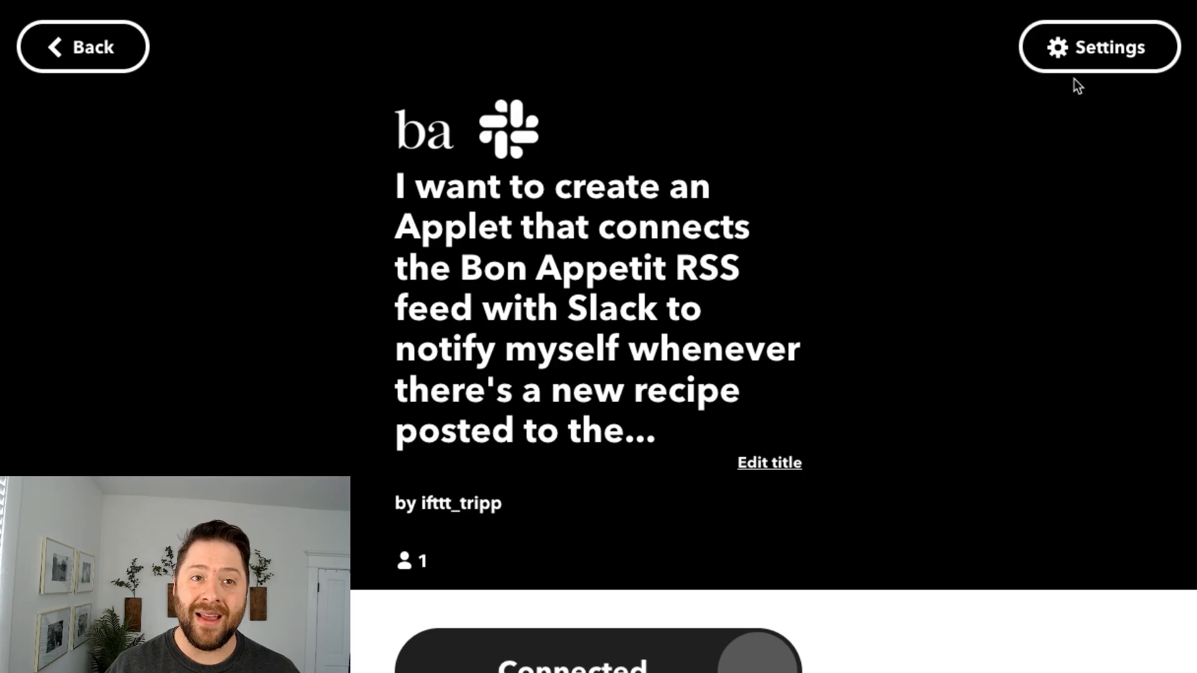
pyautogui.click(1082, 47)
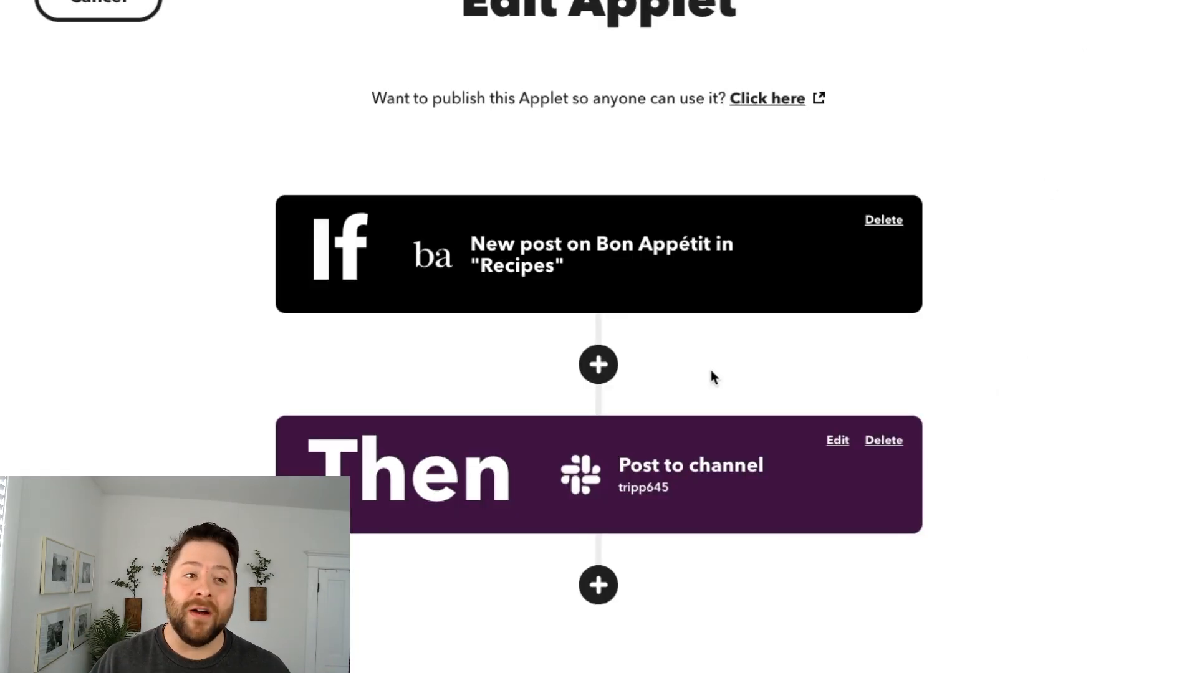
pyautogui.click(594, 372)
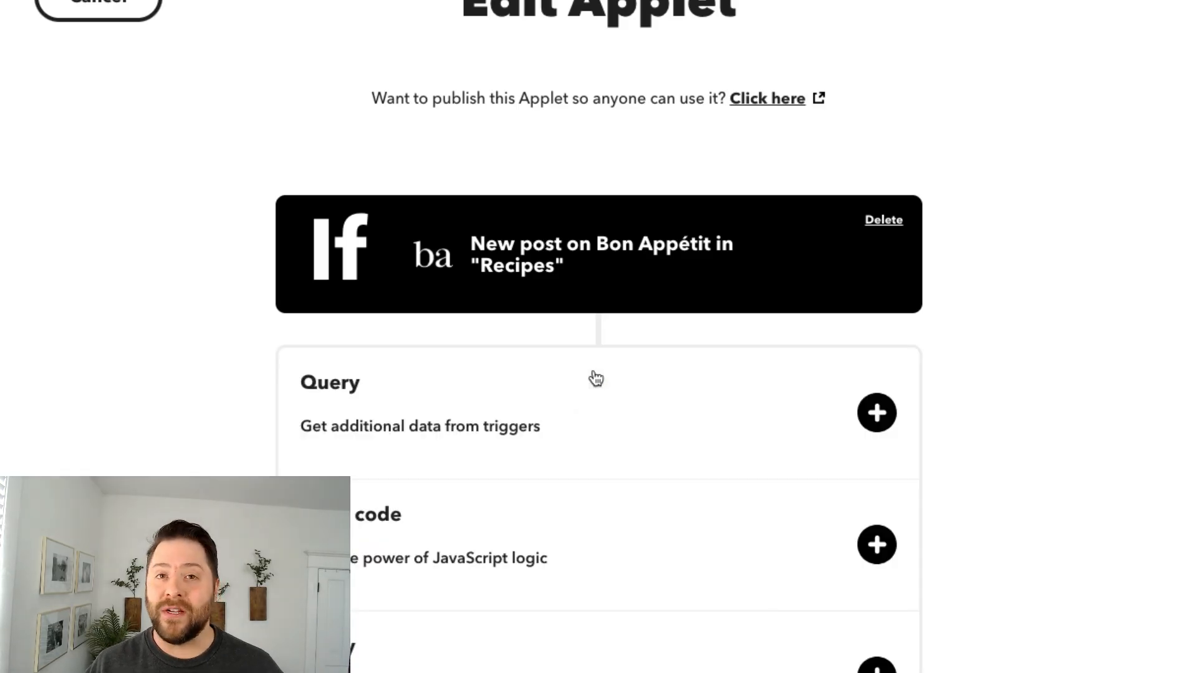
pyautogui.scroll(-3, 596, 379)
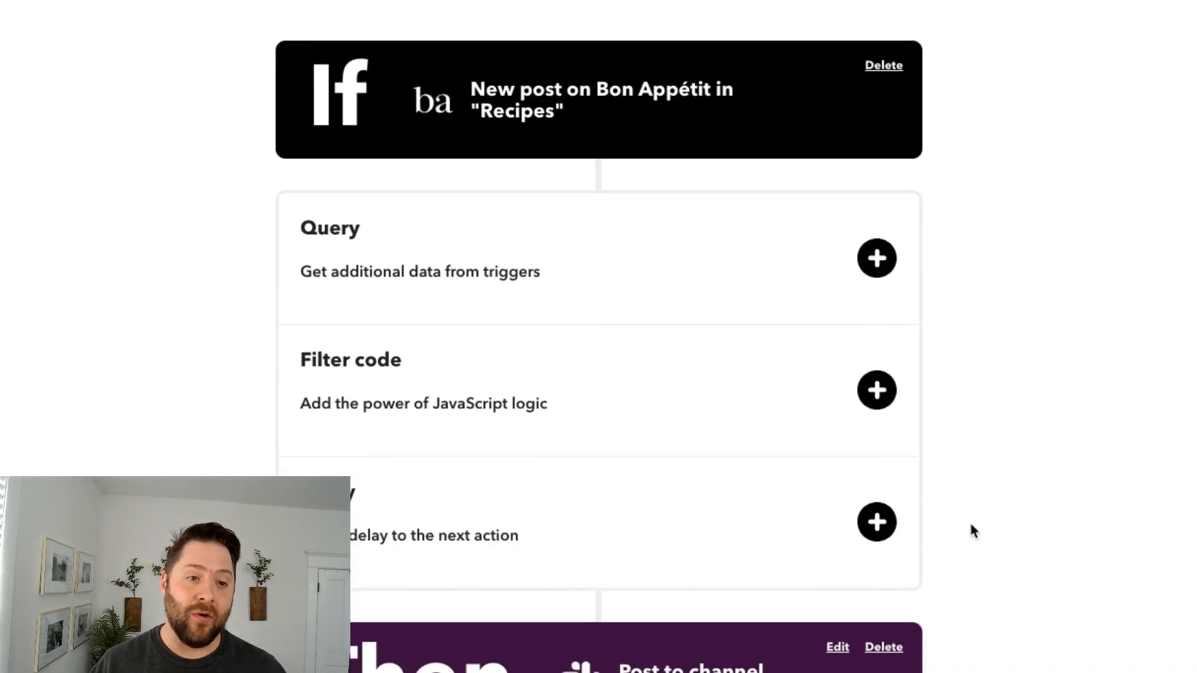
# - Open the Football Talk-to-WhatsApp applet from My Applets and review its connection details and run options
pyautogui.scroll(-5, 966, 527)
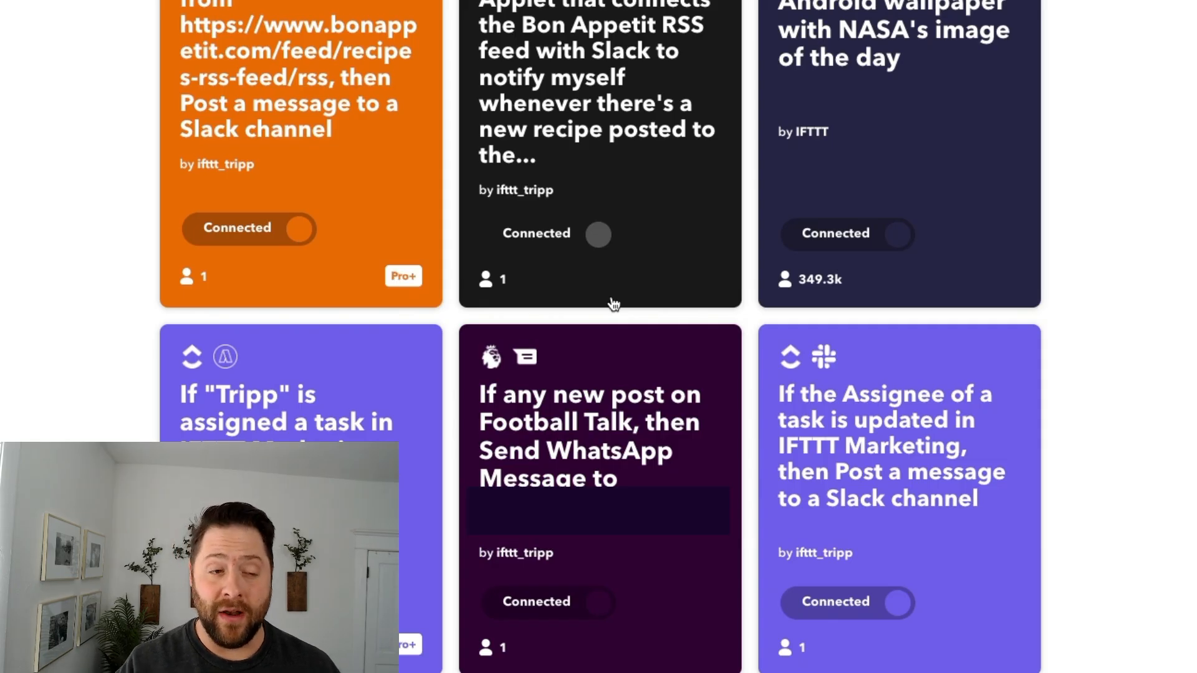
pyautogui.click(612, 366)
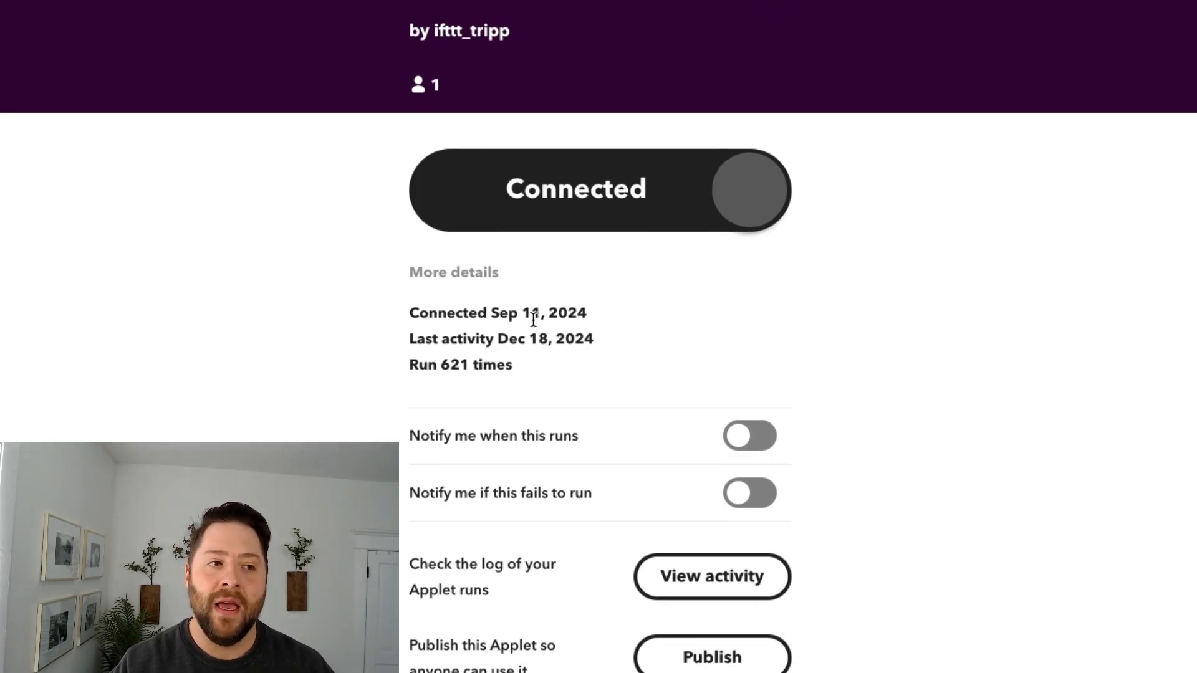
pyautogui.scroll(-1, 533, 318)
pyautogui.scroll(-1, 534, 321)
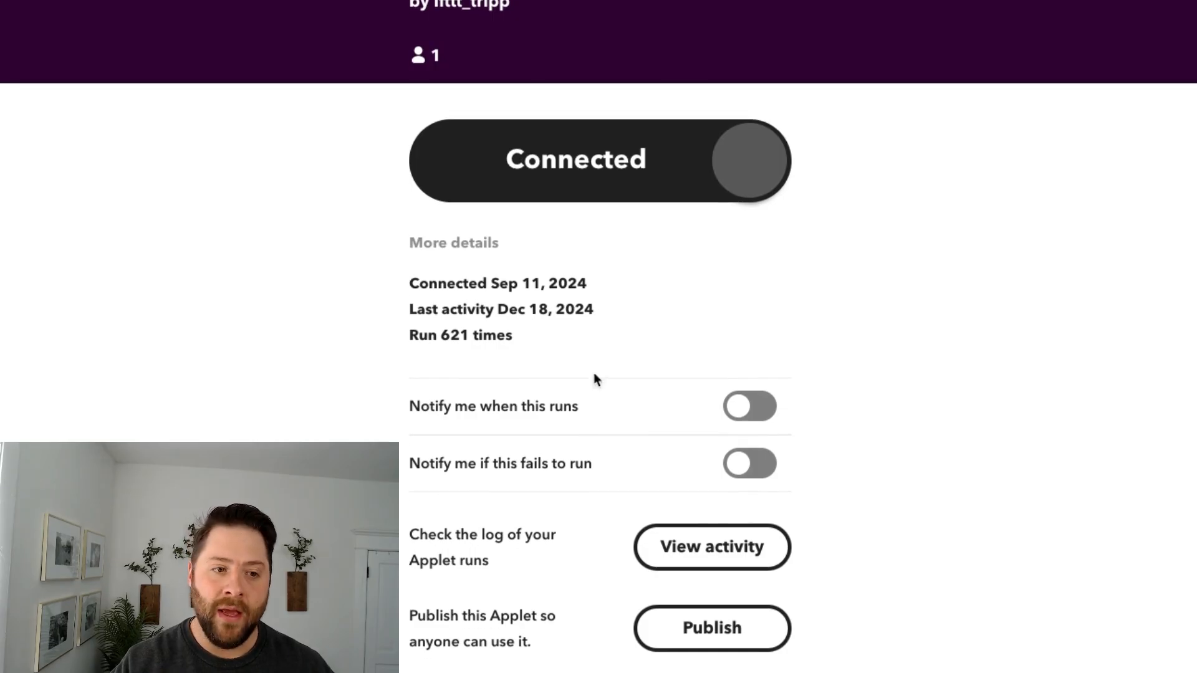
# - View the applet's activity log and examine the latest run's trigger ingredients and expanded WhatsApp Send Message action details
pyautogui.click(715, 553)
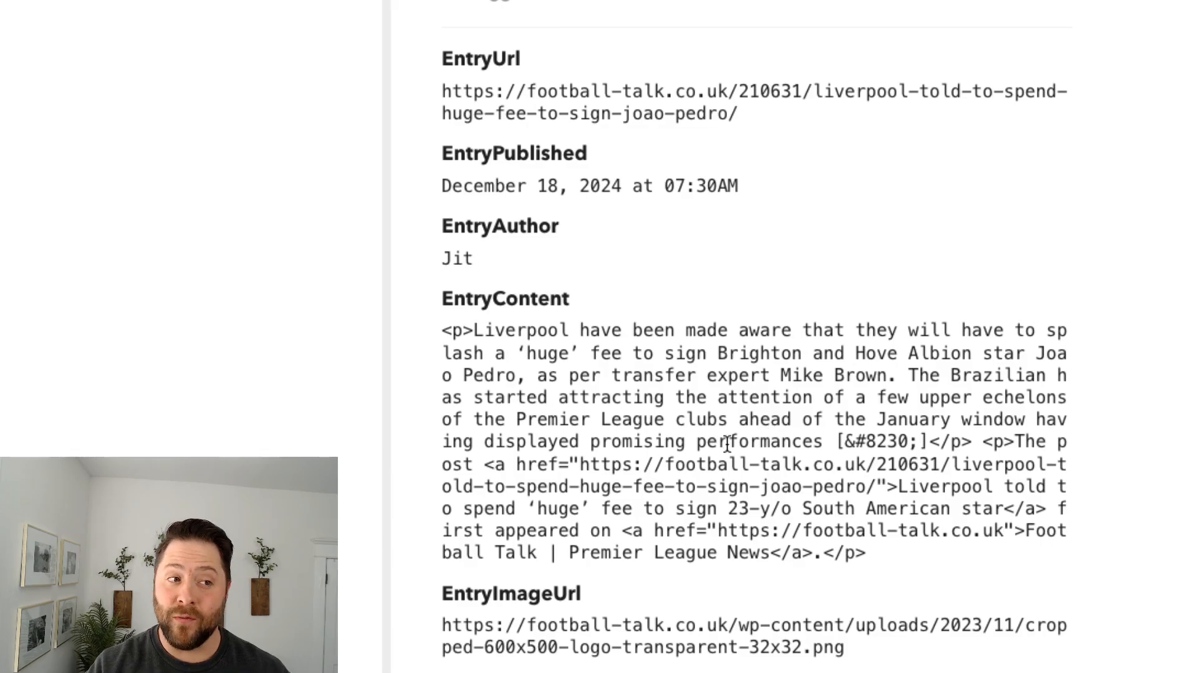
pyautogui.scroll(-5, 727, 444)
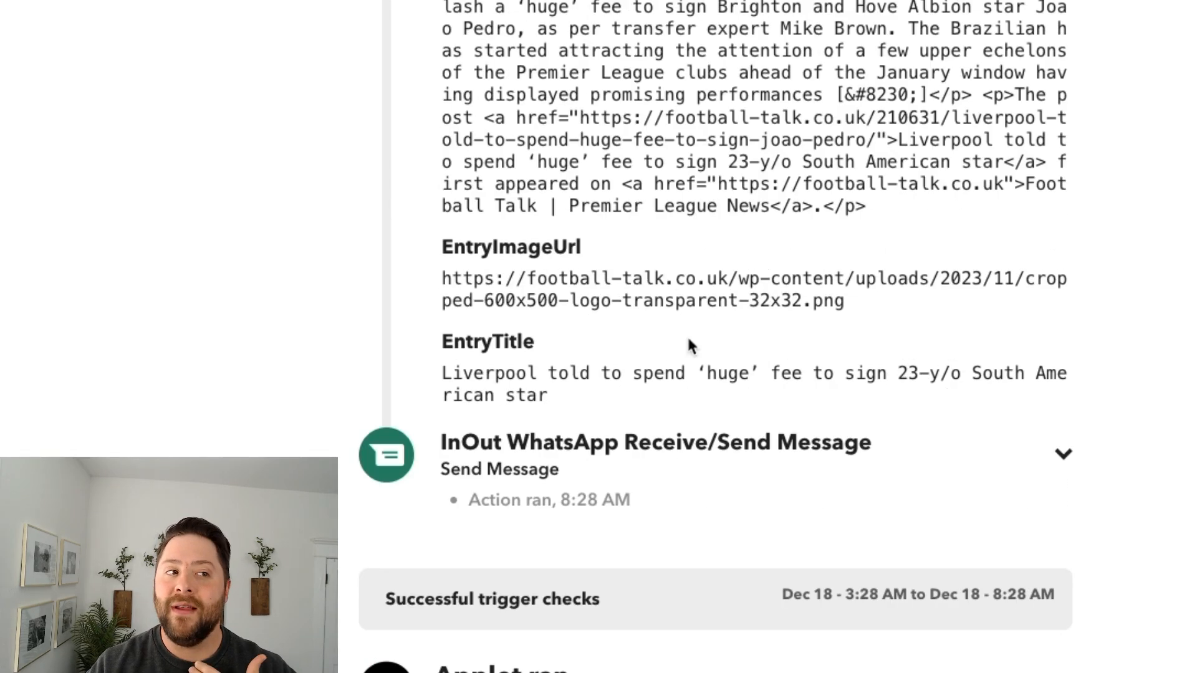
pyautogui.scroll(-2, 642, 364)
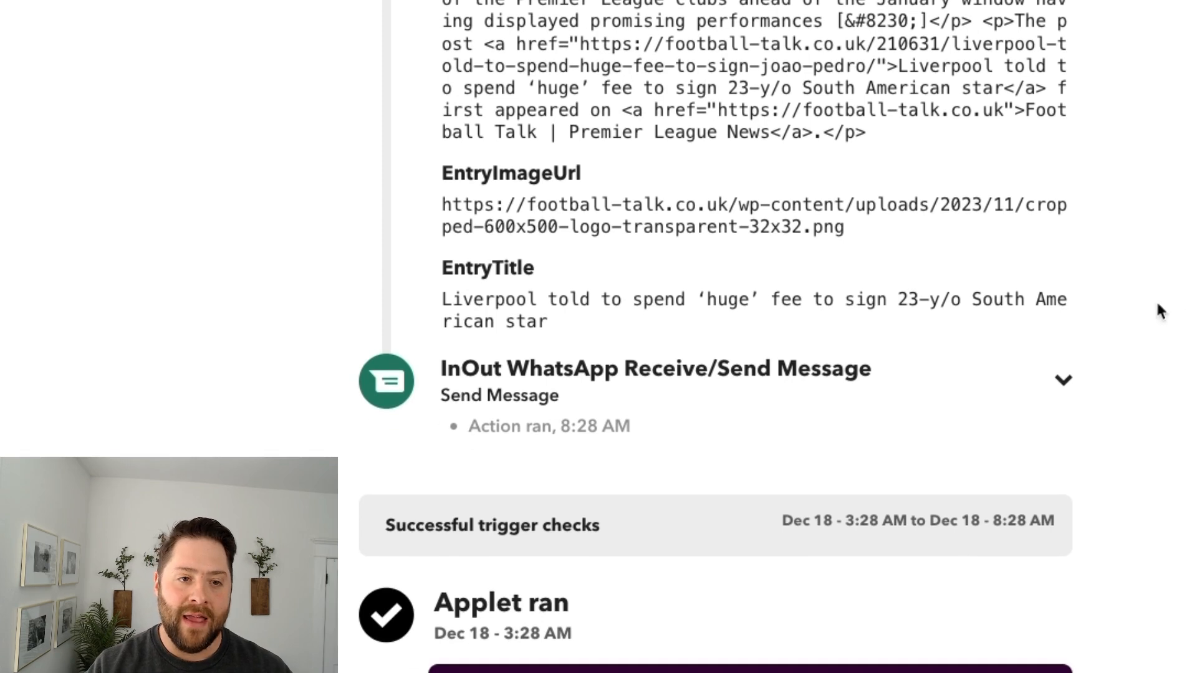
pyautogui.click(1063, 381)
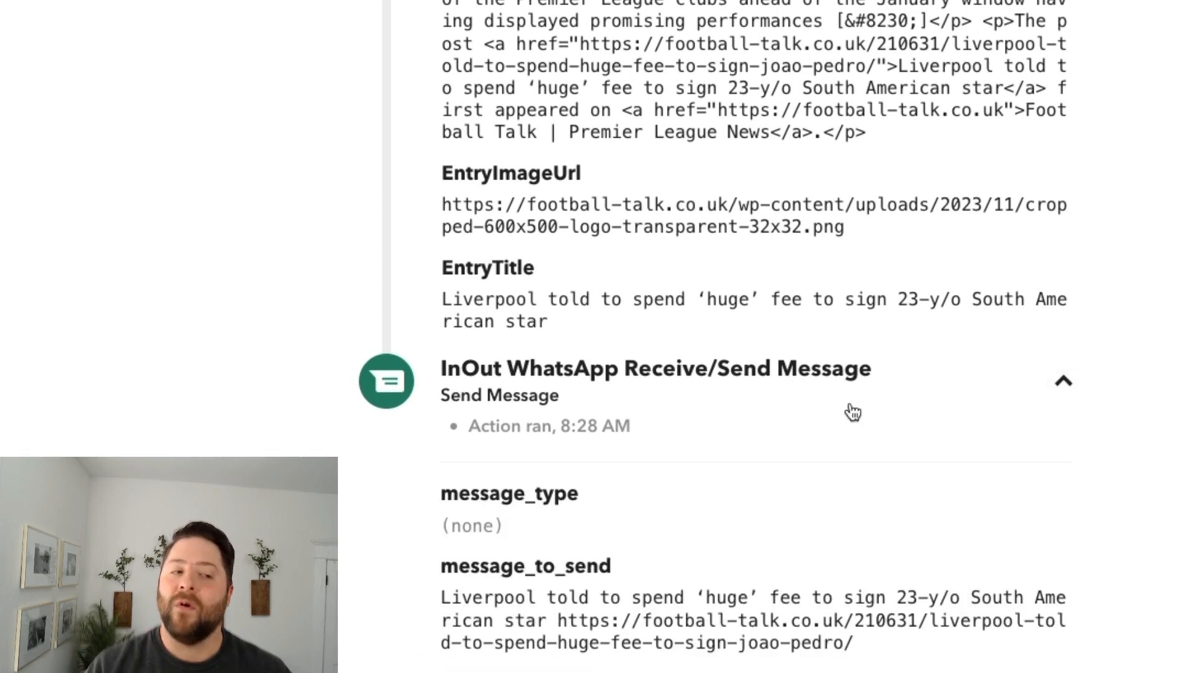
pyautogui.scroll(-10, 851, 411)
pyautogui.scroll(6, 850, 402)
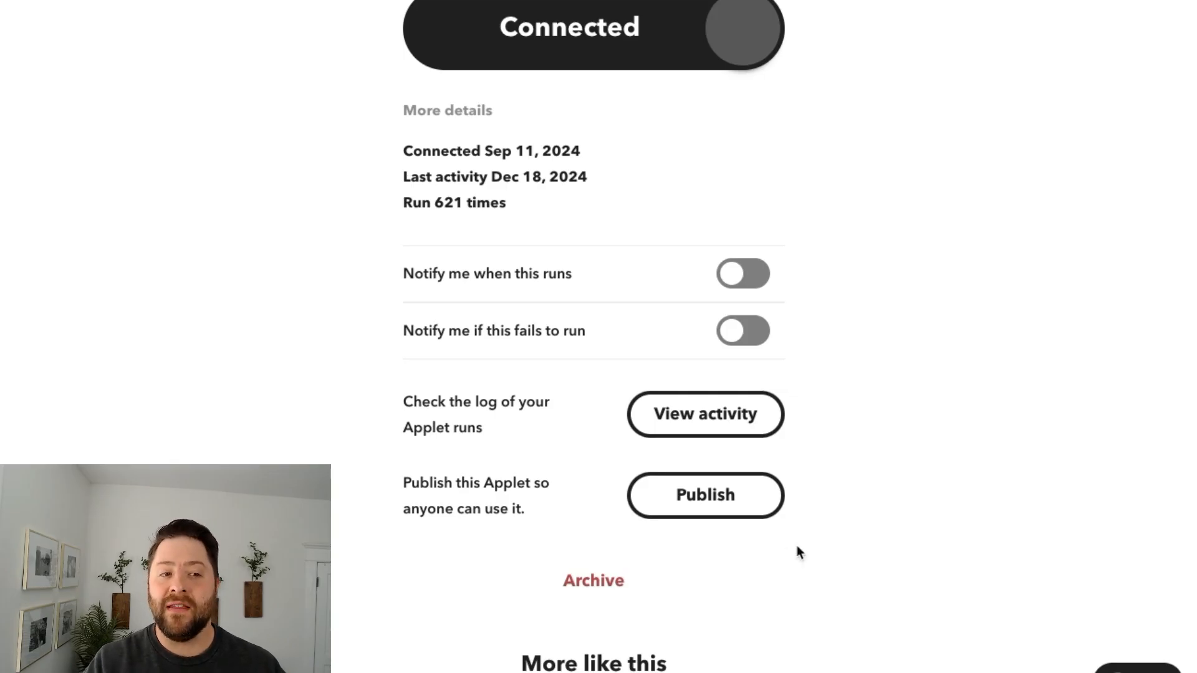
# - Open the publishing setup for the Football Talk-to-WhatsApp applet and review its trigger, tags, service and publish options
pyautogui.click(727, 498)
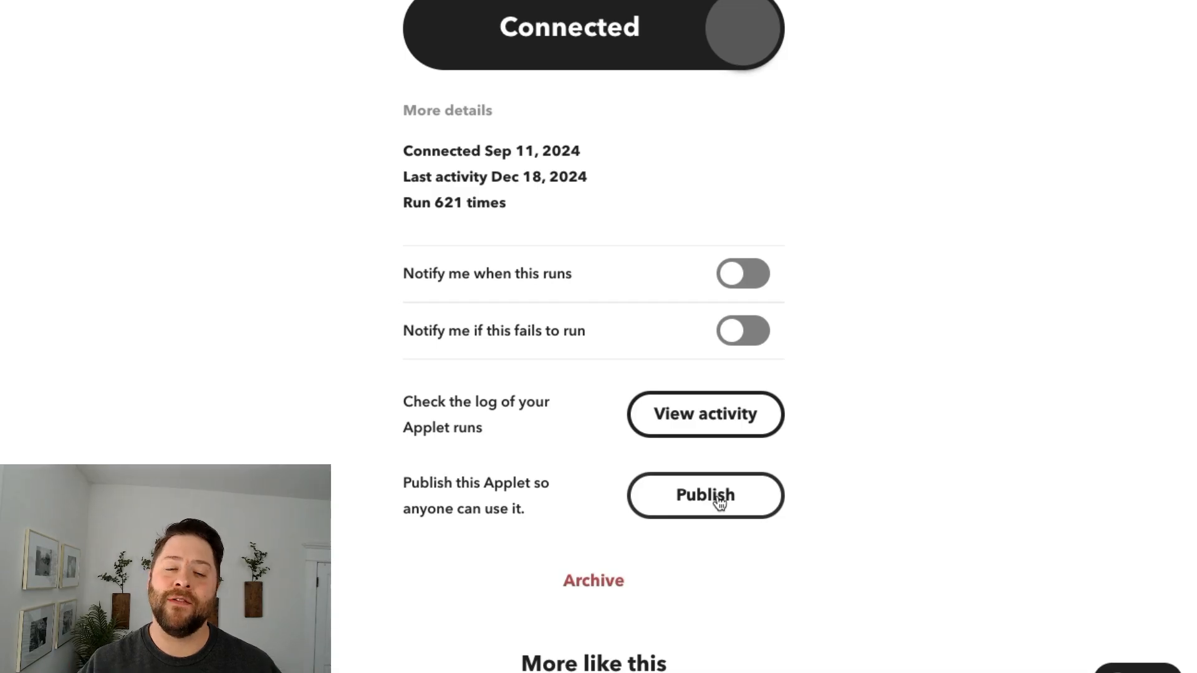
pyautogui.click(720, 503)
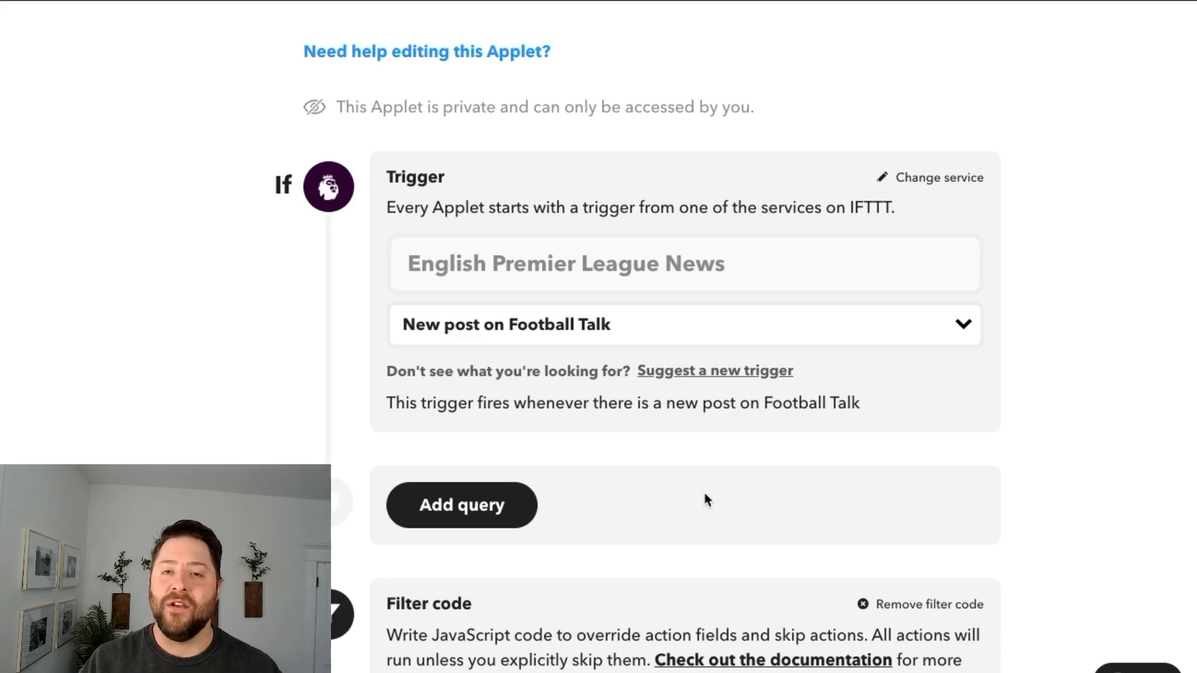
pyautogui.scroll(-15, 705, 493)
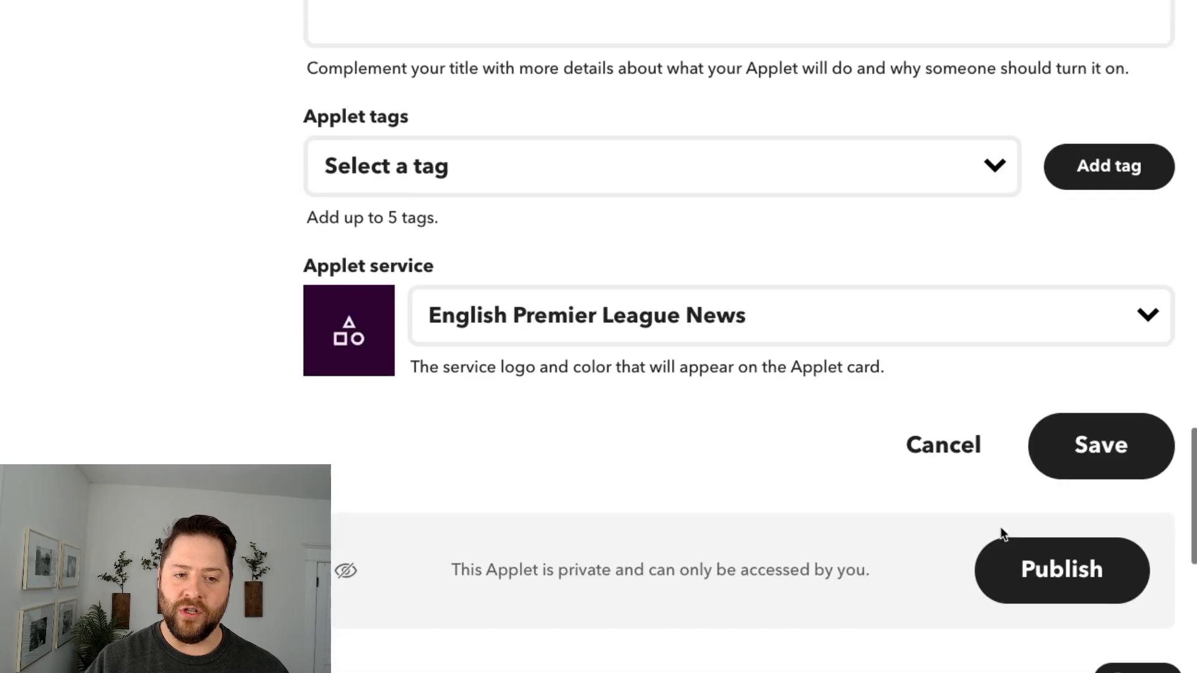